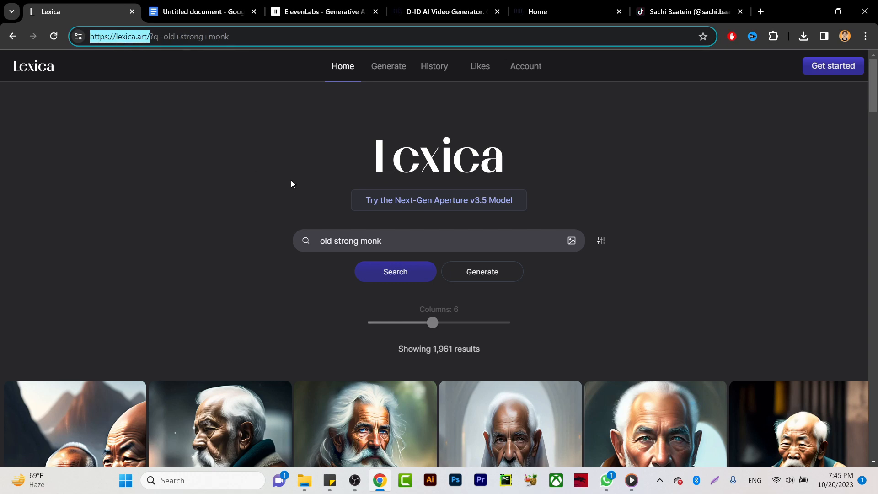
Download the portrait of the old mage holding flames from the "old strong monk" image results
left_click(297, 176)
scroll(308, 173, "down", 5)
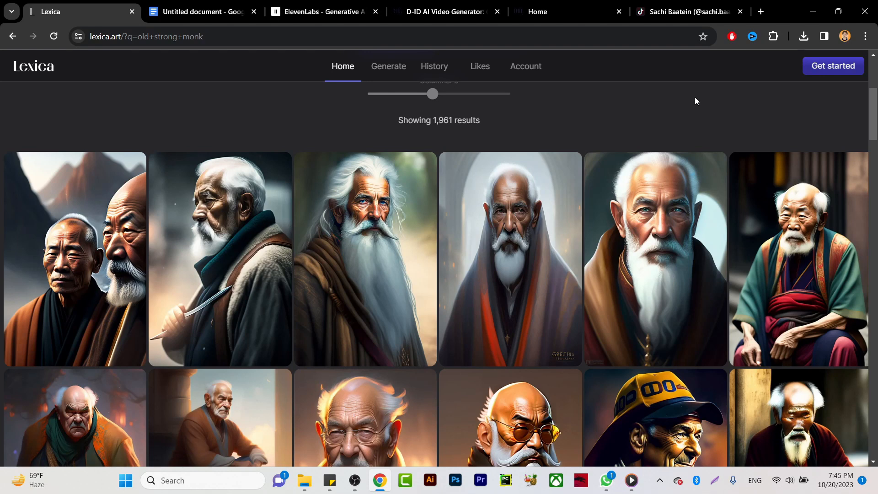
scroll(347, 196, "up", 5)
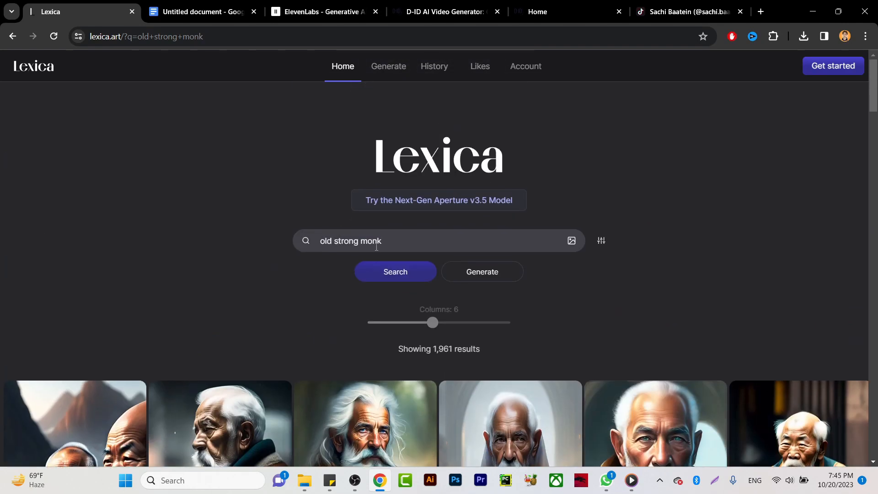
scroll(396, 246, "down", 10)
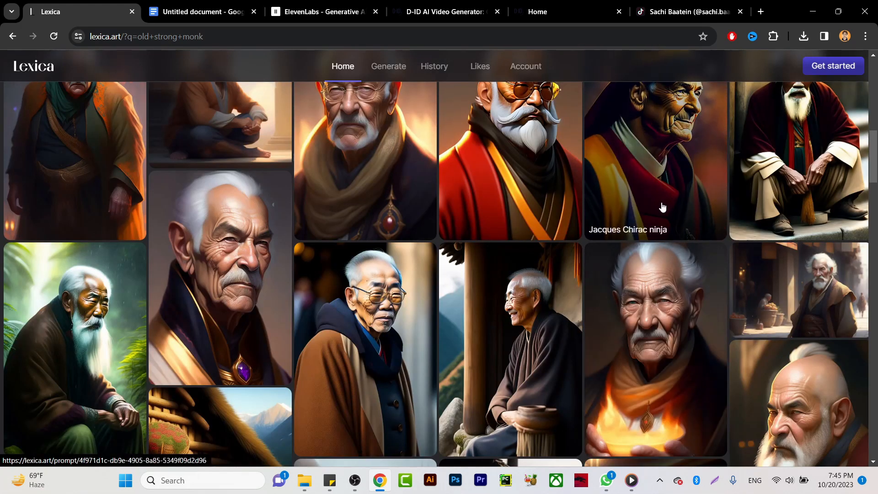
scroll(618, 320, "down", 1)
left_click(643, 247)
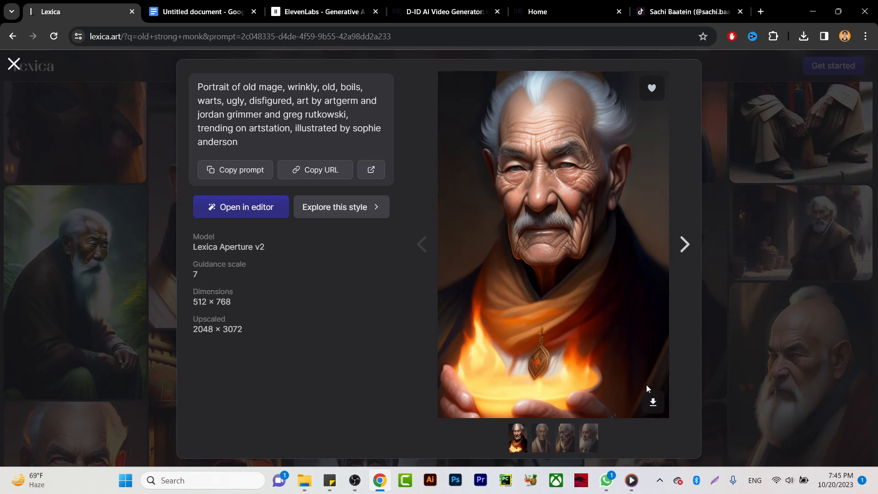
left_click(656, 407)
left_click(712, 66)
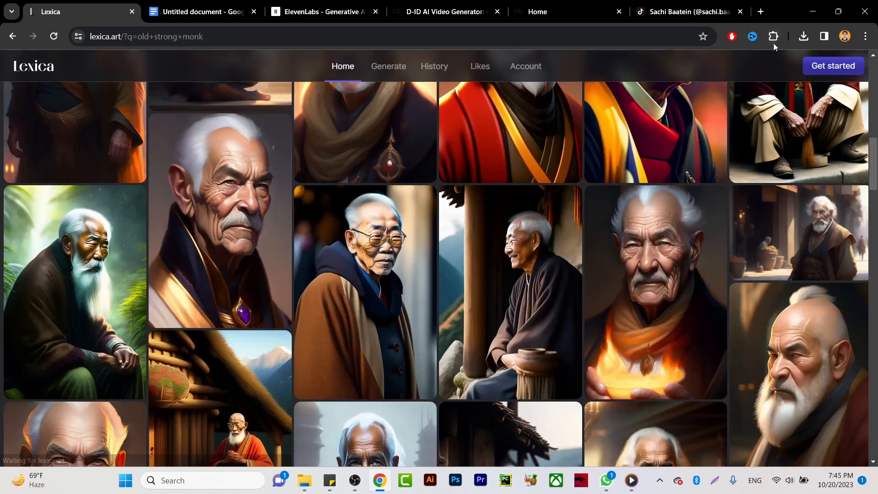
Open the downloaded image "Portrait of Old of a dwarf religious monk.jpg" to examine it, and close the viewer
left_click(798, 36)
left_click(671, 101)
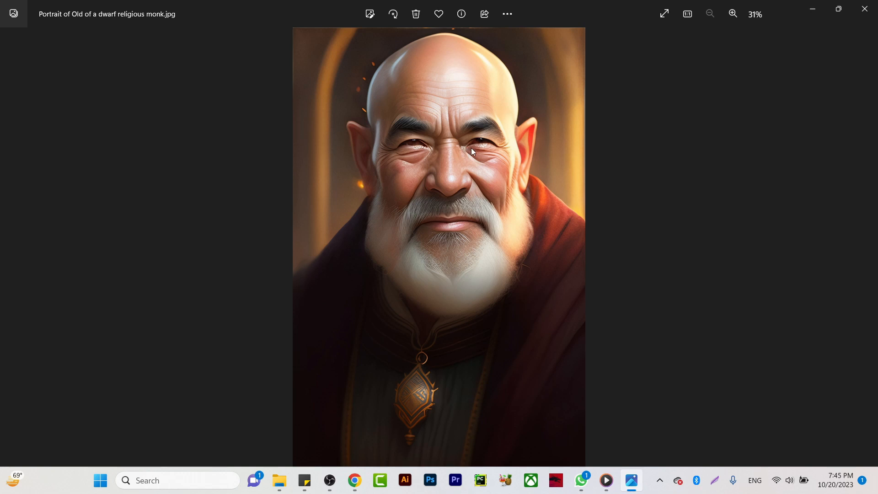
left_click(871, 17)
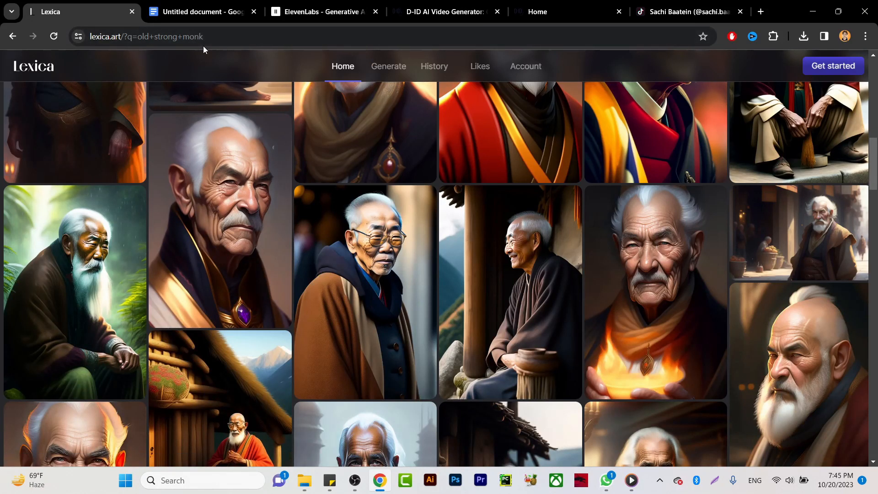
Search Google for "motivational quotes urdu" in a new browser tab
left_click(762, 12)
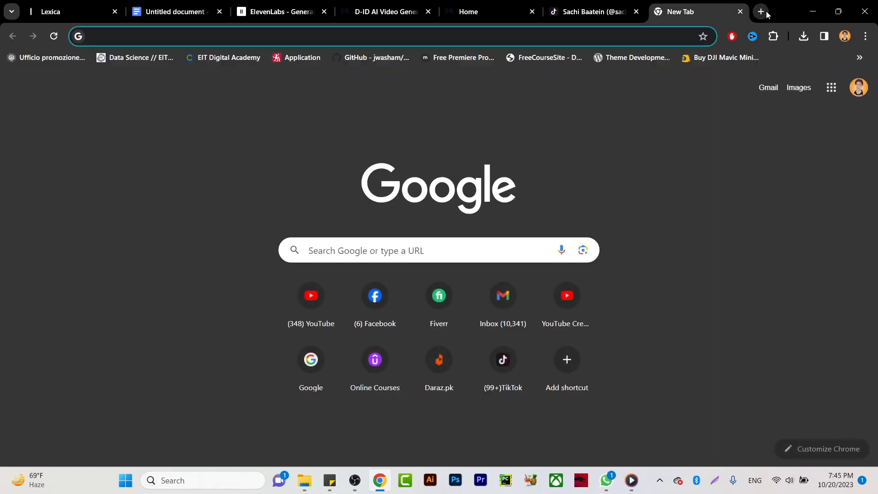
type("go")
key("Return")
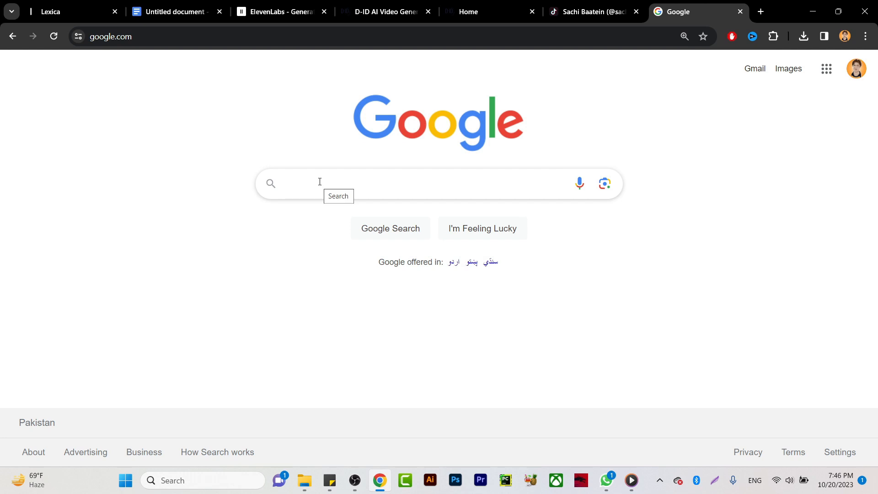
type("moti")
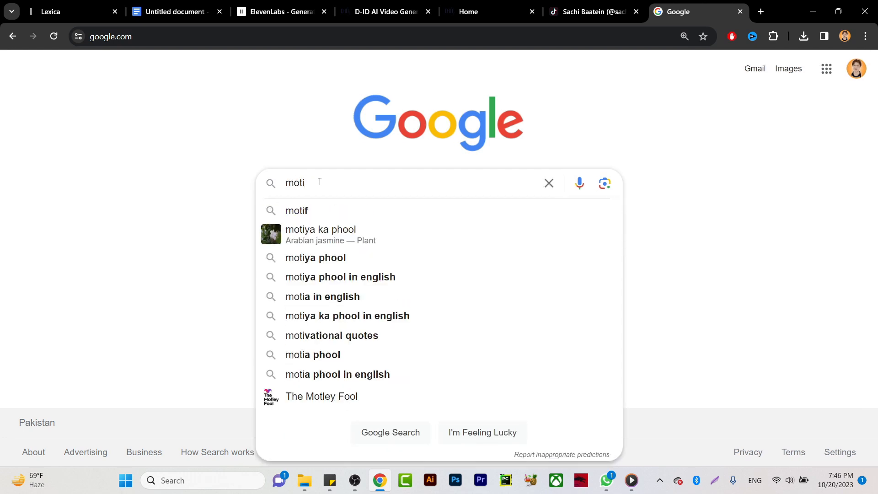
type("vation")
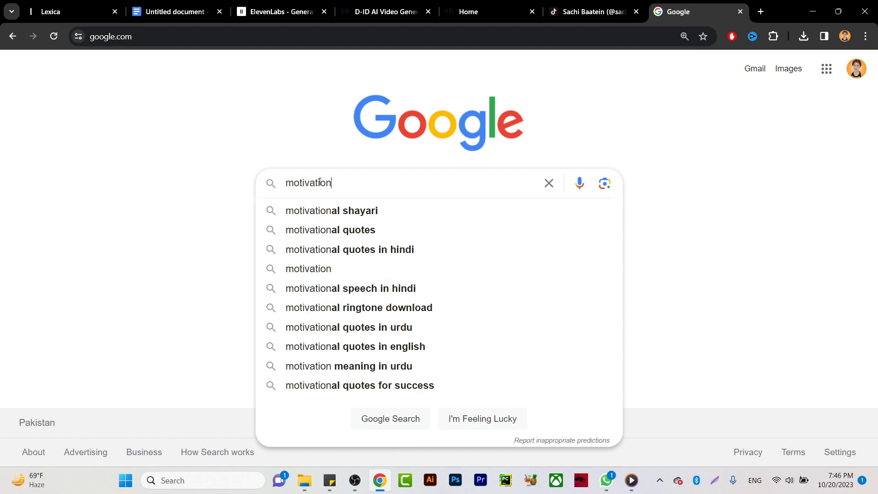
type("al quotes urdu")
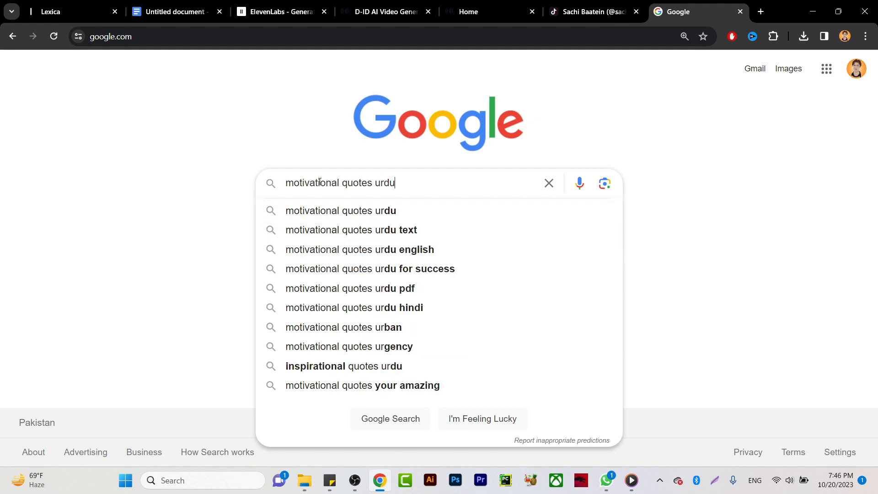
key("Return")
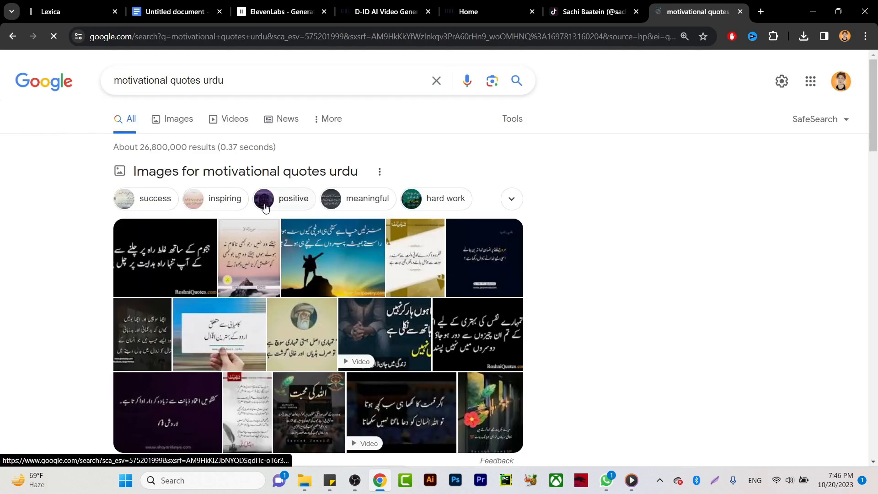
Copy the Urdu quote from the Ling app result "10+ Incredible Urdu Quotes You Must Know"
scroll(246, 303, "down", 8)
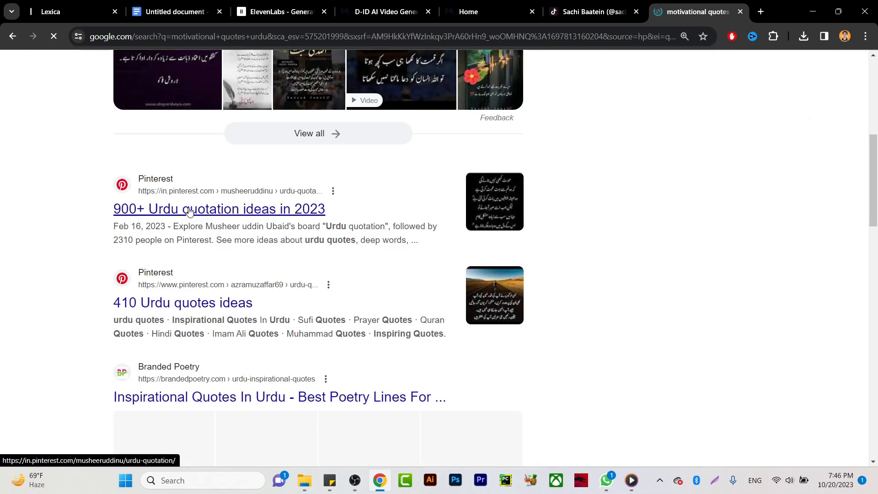
scroll(174, 238, "down", 5)
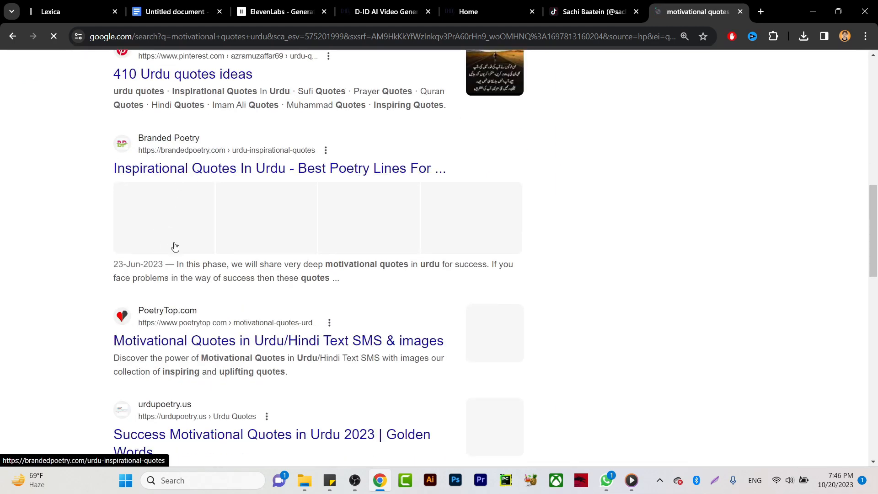
scroll(175, 247, "down", 3)
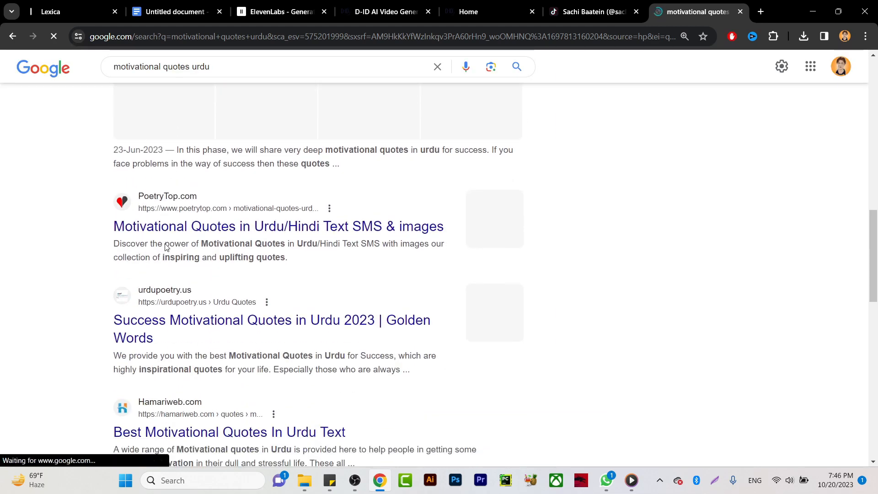
scroll(166, 247, "down", 3)
scroll(302, 352, "down", 3)
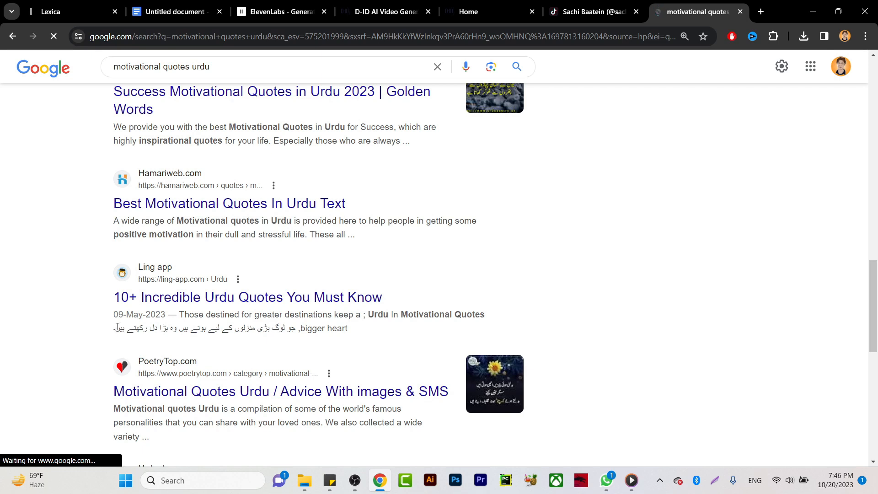
left_click_drag(115, 330, 298, 328)
key("ctrl+c")
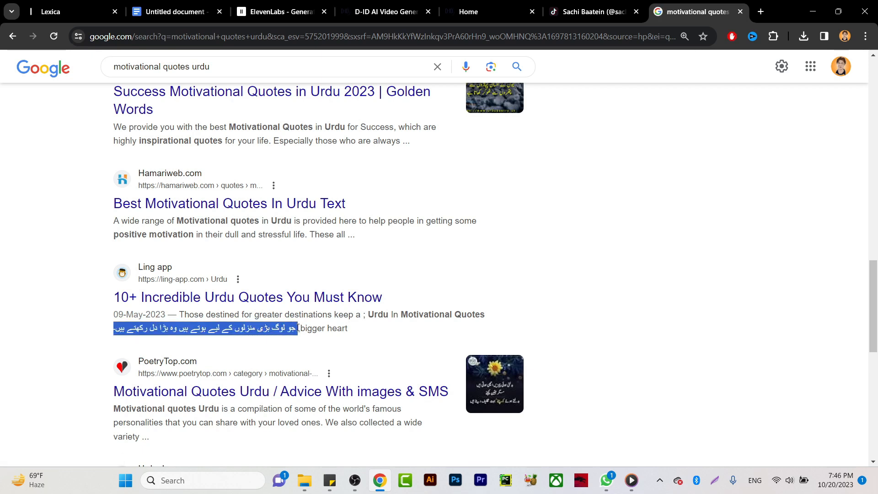
scroll(297, 327, "down", 6)
scroll(297, 328, "up", 2)
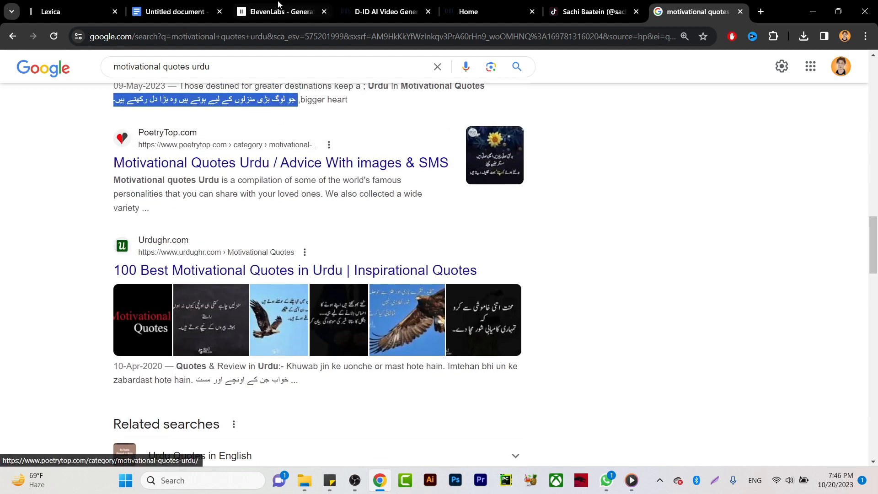
Paste the copied Urdu quote into the untitled Google Docs document and enlarge its font size to 17.5
left_click(183, 12)
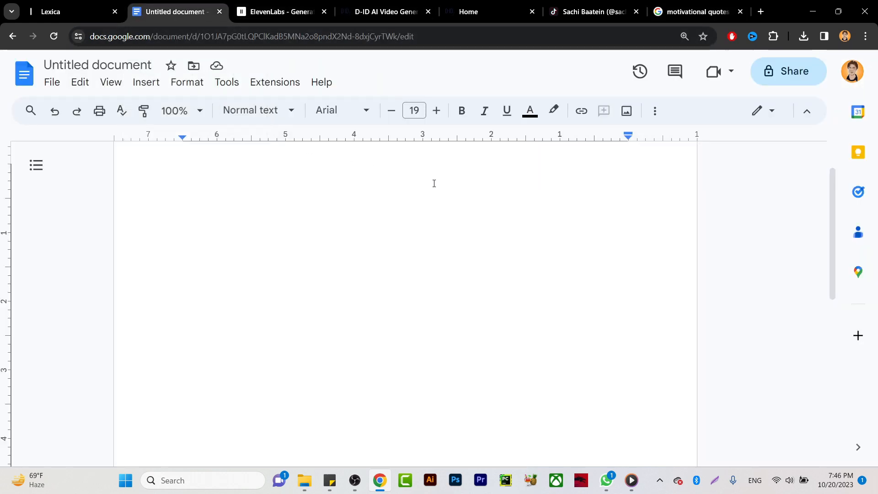
scroll(433, 182, "up", 1)
right_click(416, 218)
left_click(453, 280)
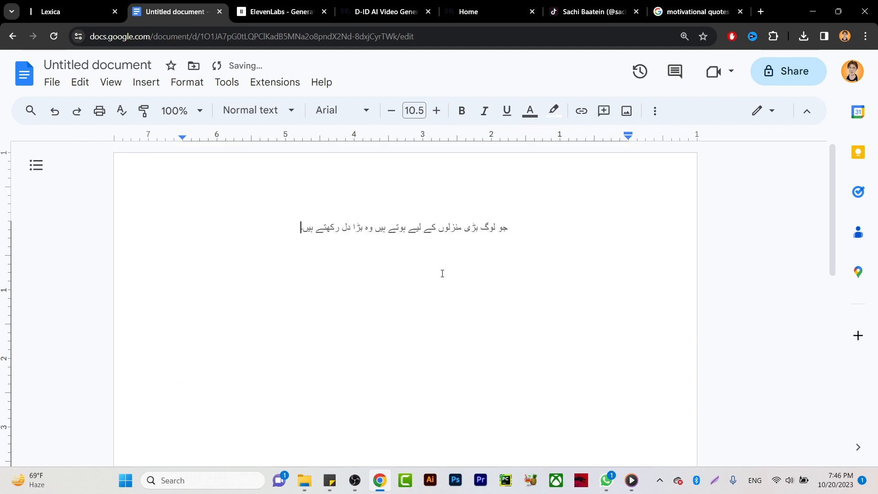
left_click_drag(514, 231, 247, 229)
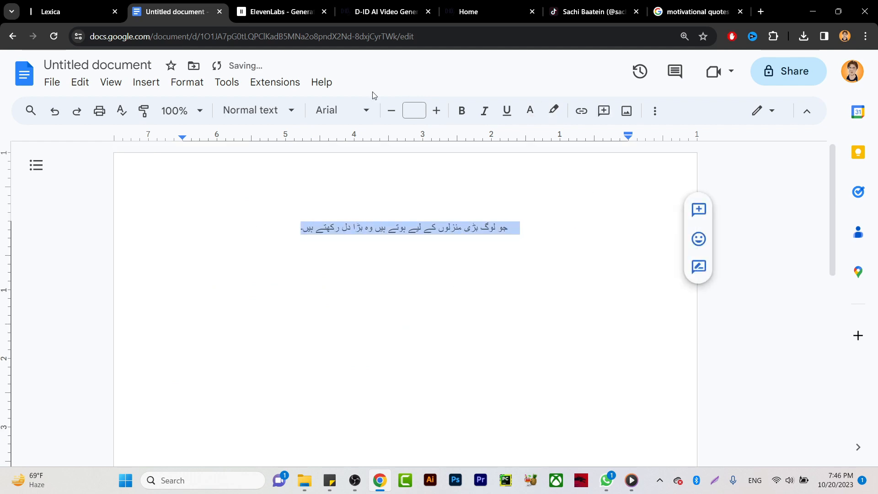
left_click(436, 110)
left_click(436, 111)
left_click(436, 110)
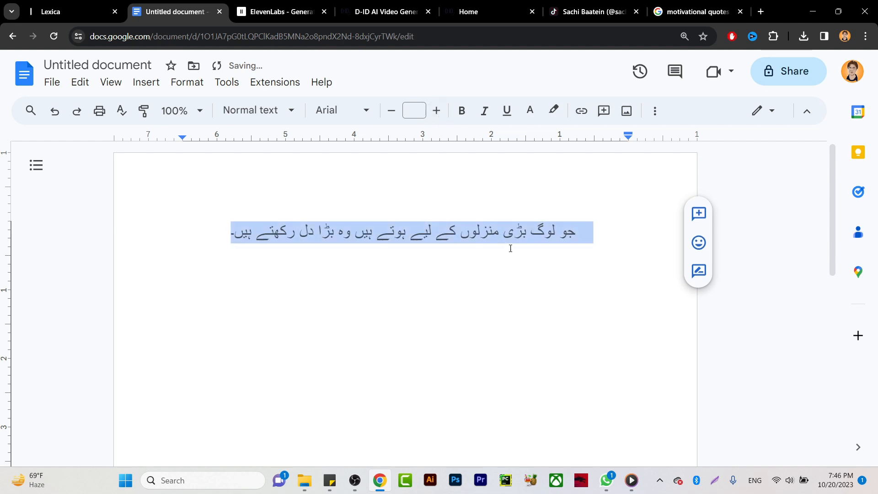
Delete the pasted Urdu quote from the document
left_click(511, 248)
left_click_drag(584, 235, 116, 216)
key("BackSpace")
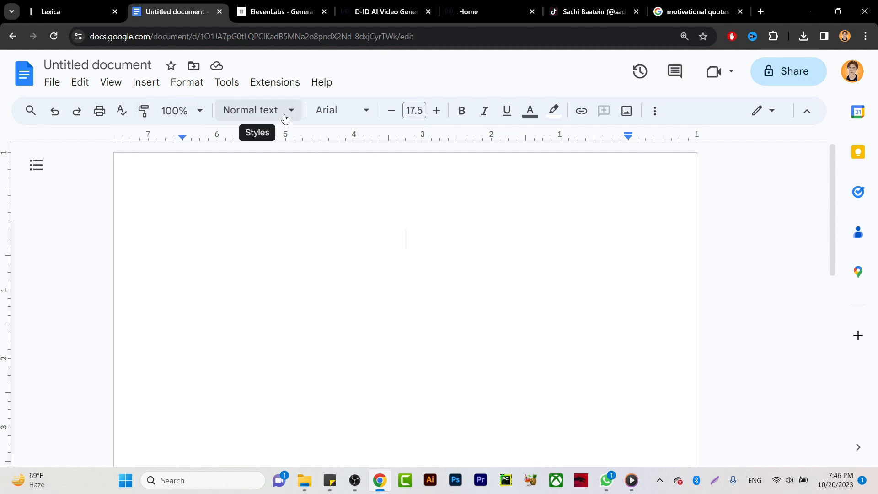
Open voice typing and set its language to Urdu (Pakistan), "اردو (پاکستان)"
left_click(227, 82)
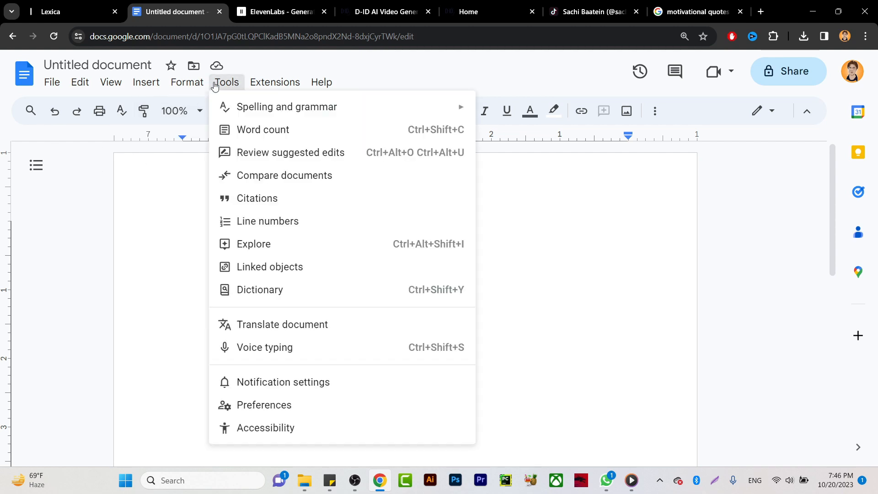
left_click(251, 346)
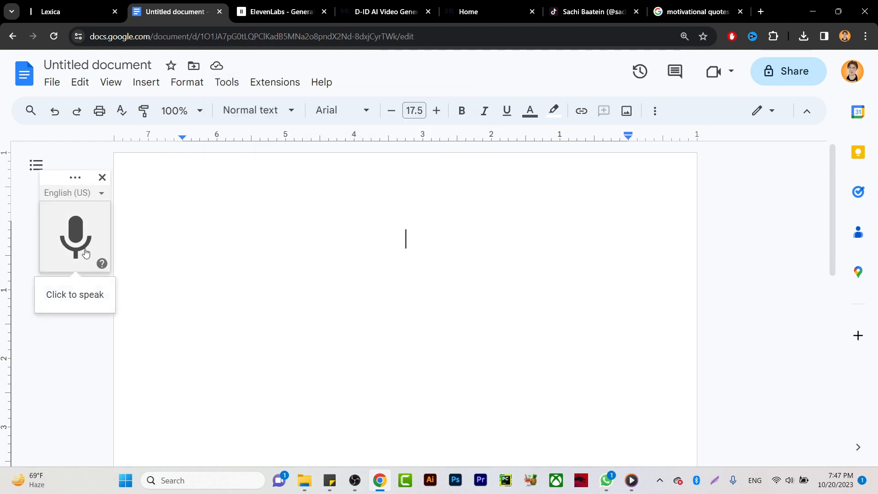
left_click(94, 194)
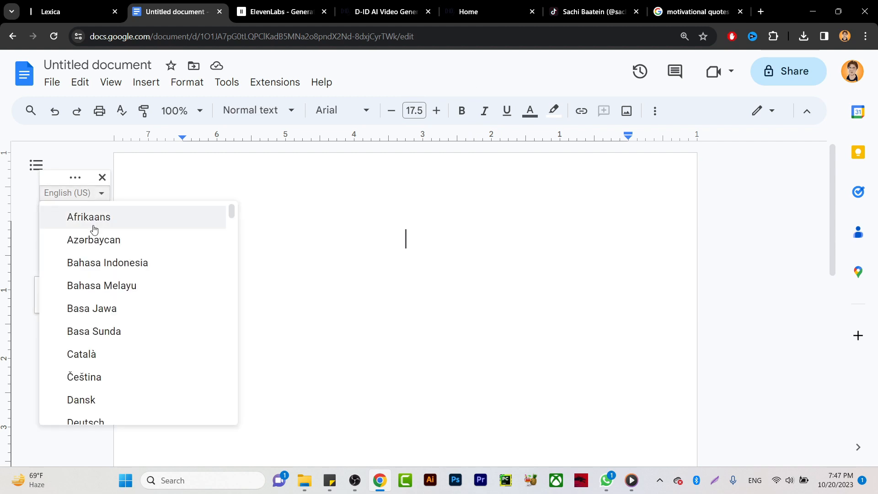
scroll(112, 284, "down", 20)
scroll(116, 285, "down", 8)
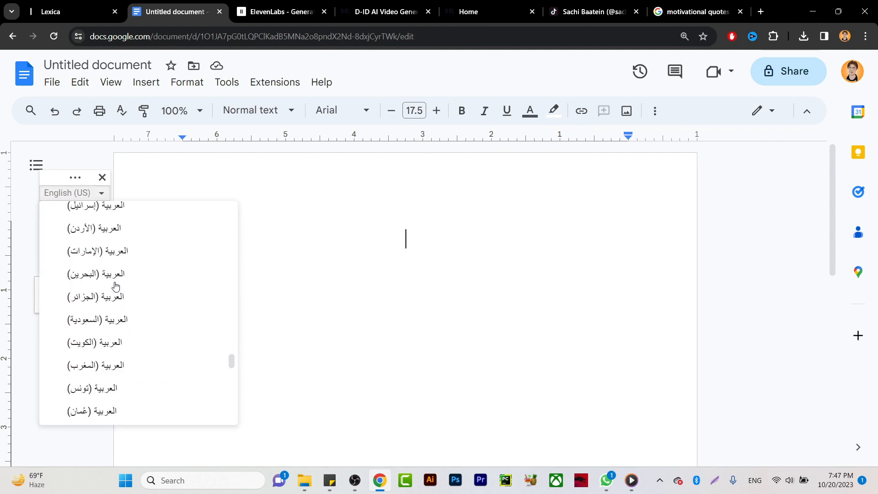
scroll(115, 286, "up", 4)
left_click(101, 336)
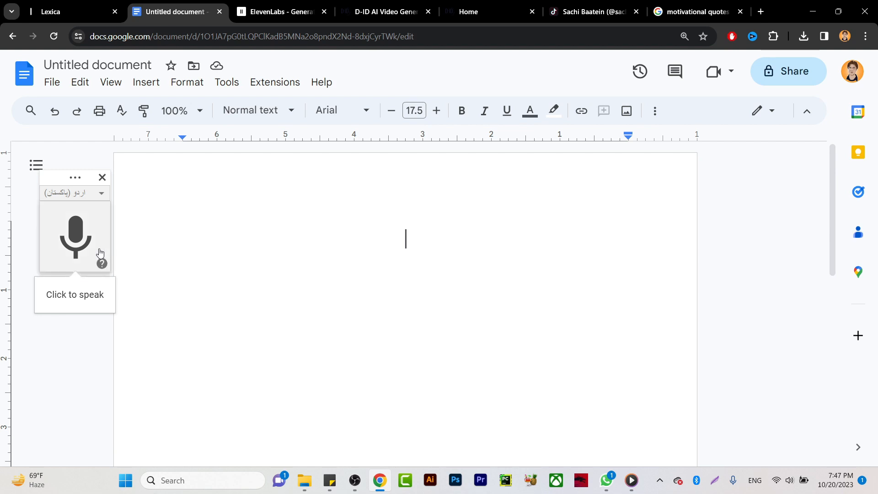
Dictate an Urdu paragraph about love for Pakistan and delete the stray closing words "تو یہ میں میں نے"
left_click(81, 229)
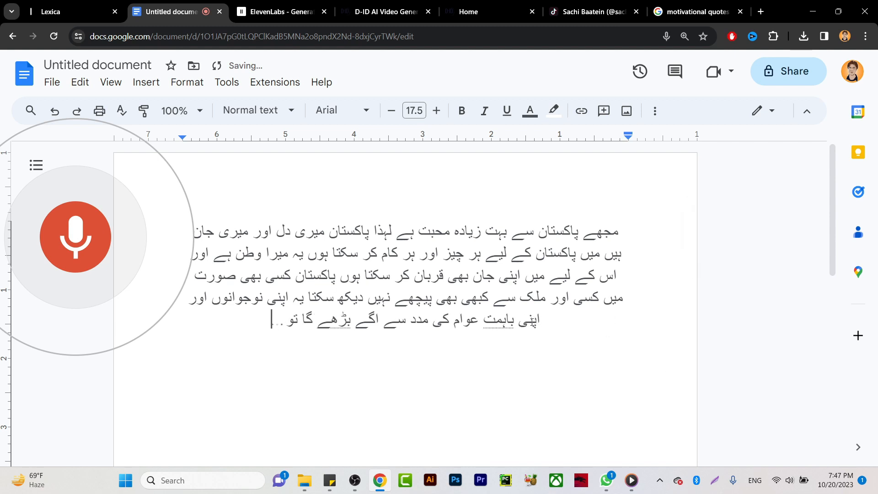
left_click(68, 220)
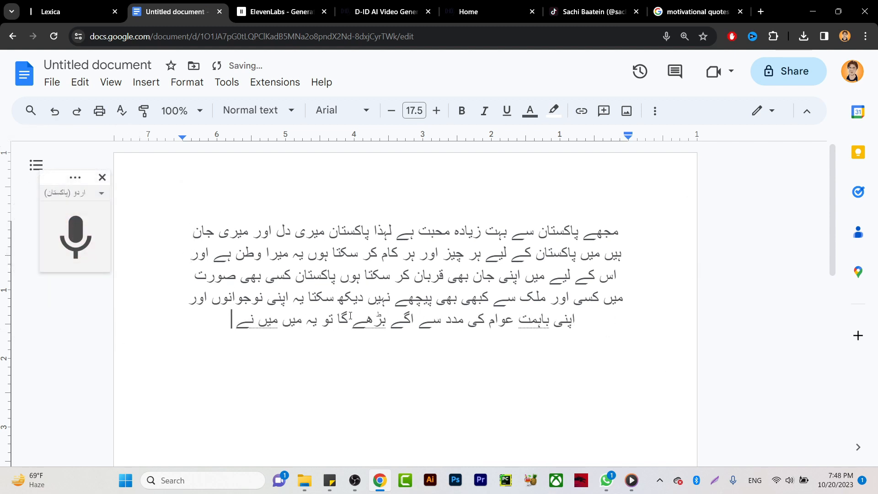
left_click_drag(331, 319, 214, 327)
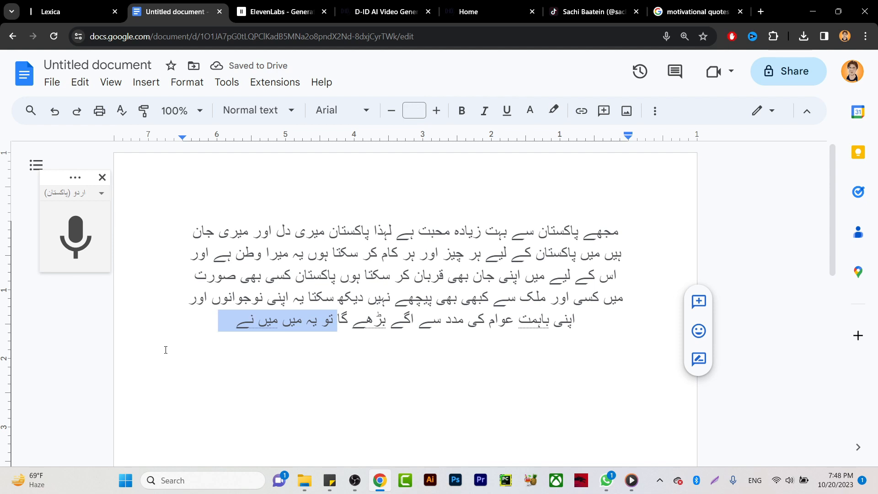
key("BackSpace")
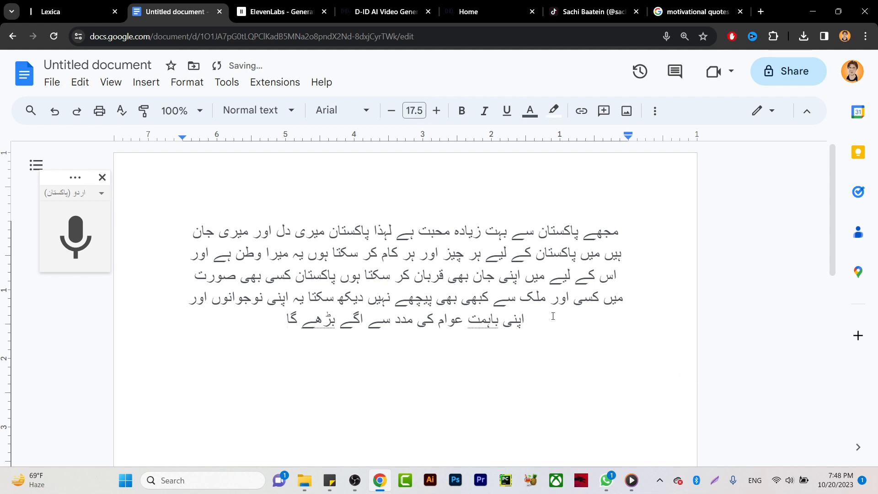
Copy the whole dictated Urdu paragraph about Pakistan from the document
left_click_drag(525, 337, 212, 228)
left_click(615, 227)
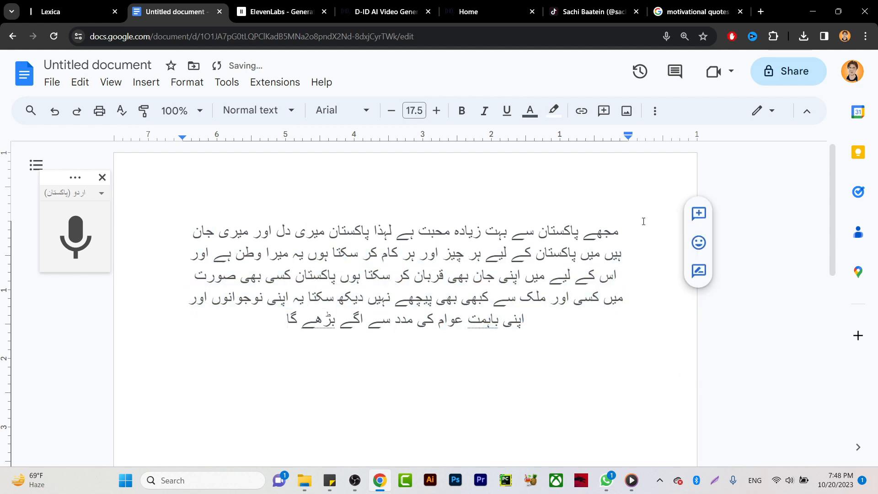
left_click_drag(625, 217, 280, 327)
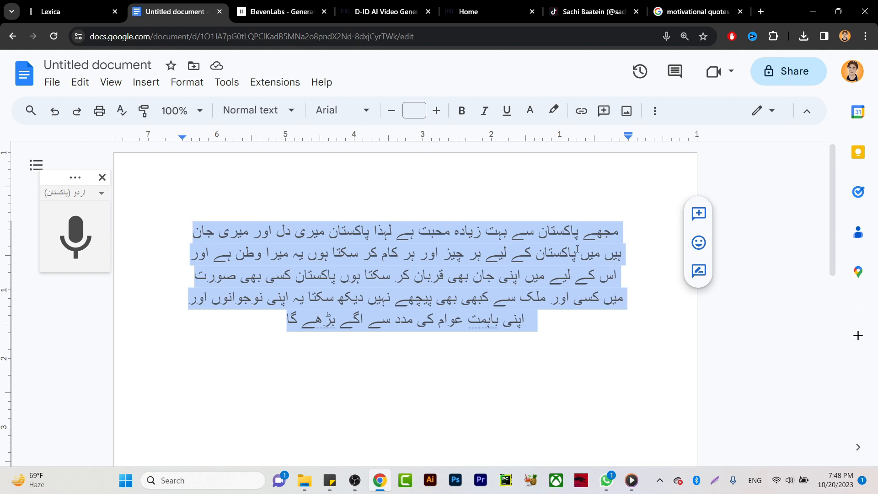
right_click(561, 246)
left_click(542, 147)
Switch to ElevenLabs and replace the existing Speech Synthesis text with the copied Urdu paragraph
left_click(273, 12)
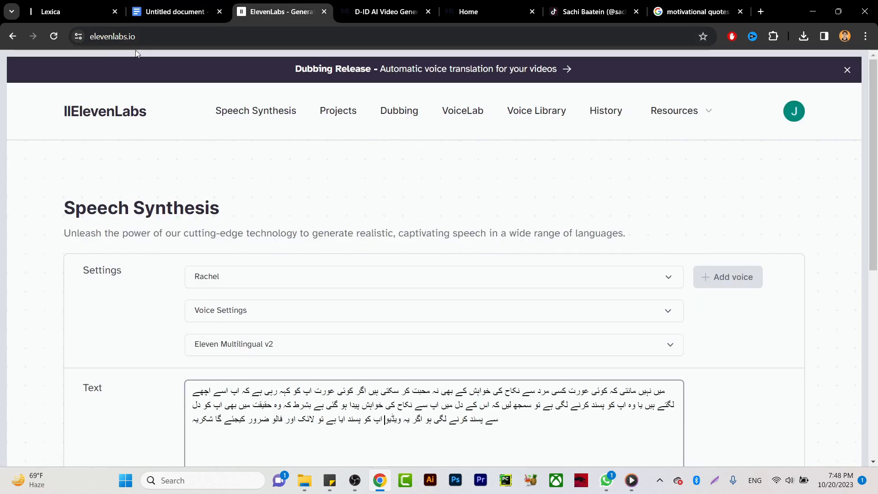
scroll(150, 87, "down", 3)
left_click_drag(560, 263, 176, 216)
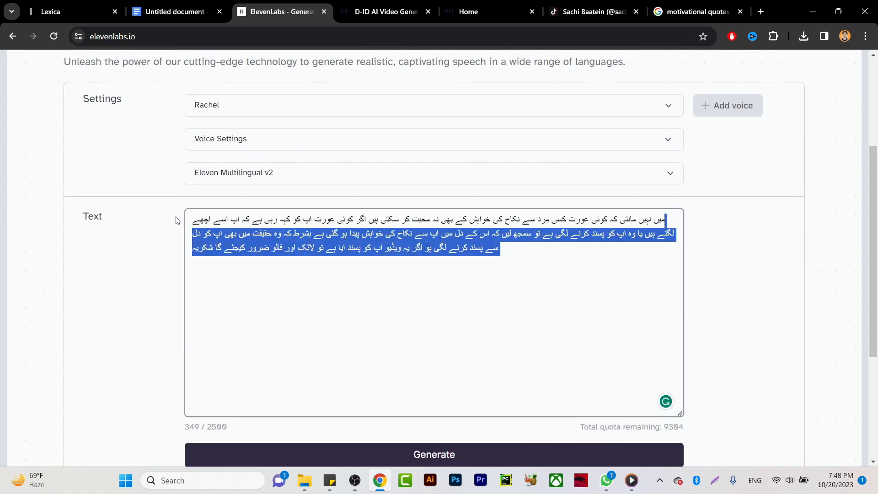
key("ctrl+a")
key("ctrl+v")
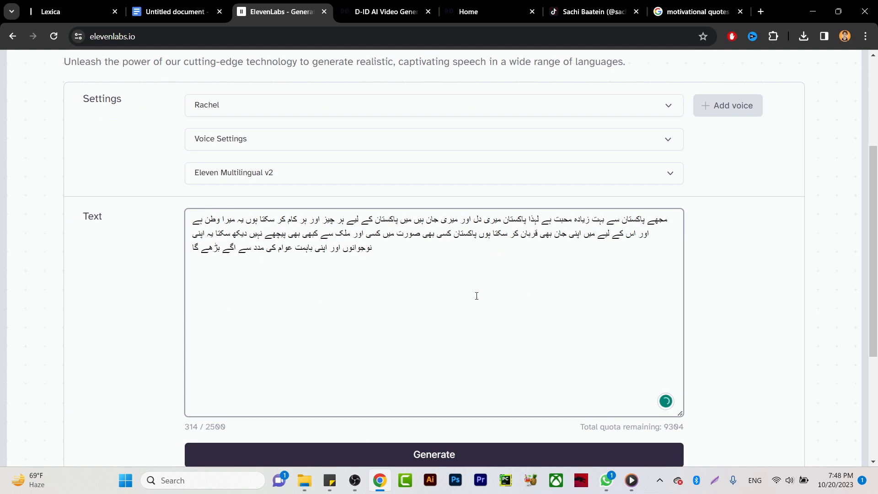
Set the speech voice to Jeremy and expand the voice settings
scroll(121, 128, "up", 1)
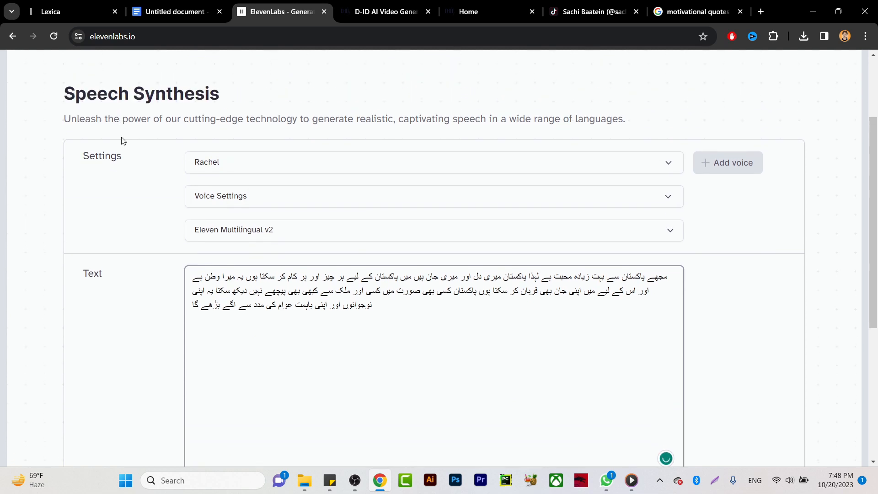
left_click(673, 163)
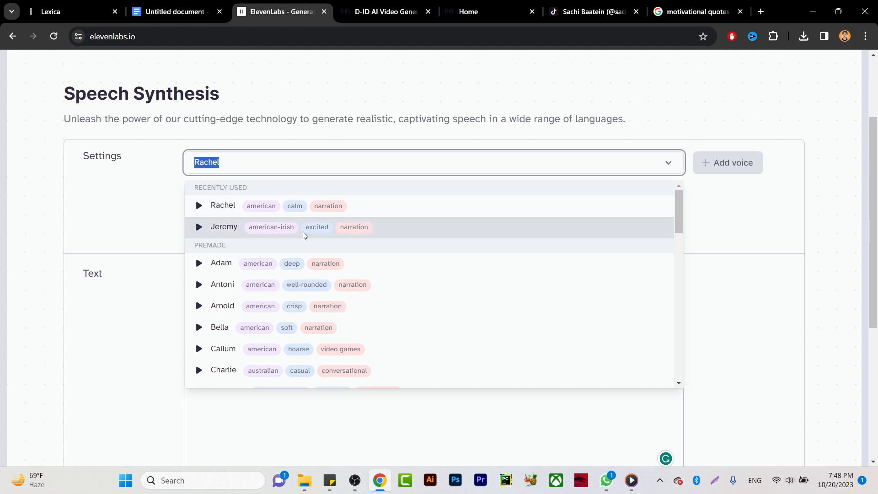
left_click(334, 227)
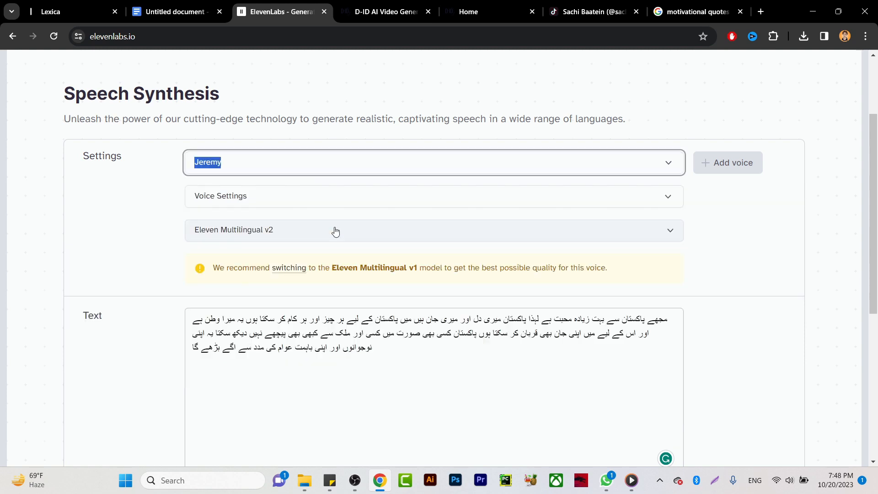
left_click(224, 198)
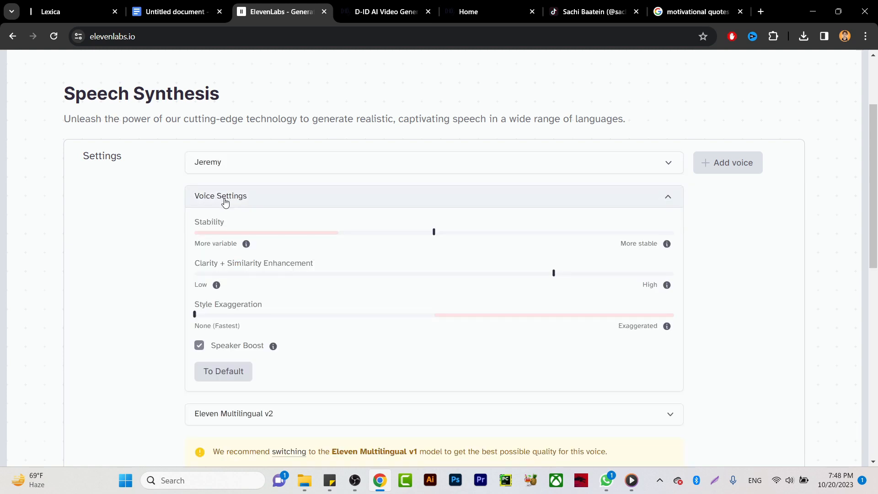
key("alt+Tab")
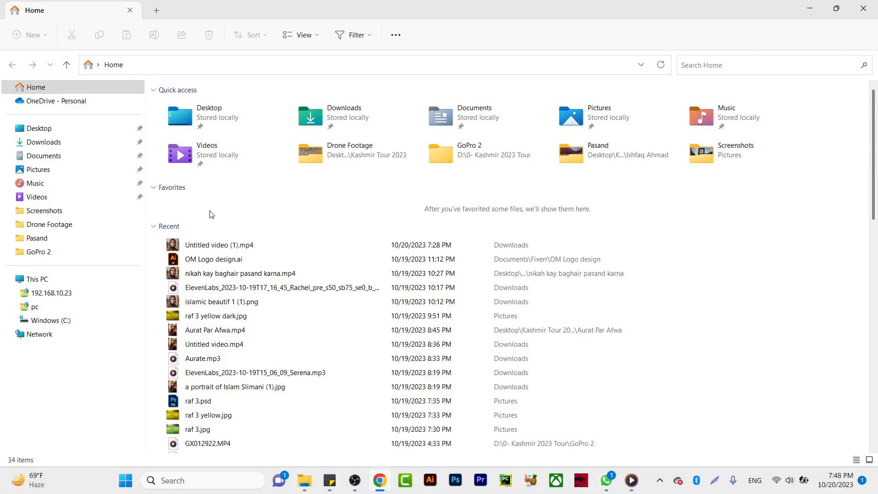
key("alt+Tab")
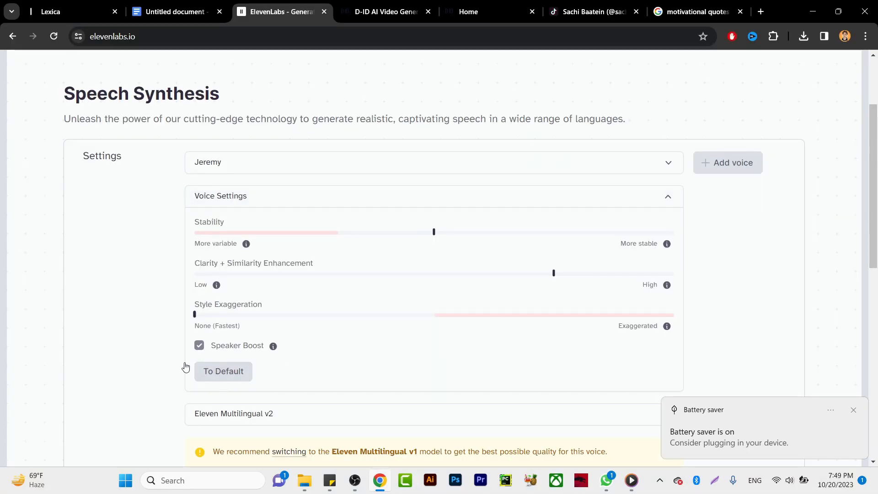
Dismiss the battery saver notification, generate the Urdu speech with Eleven Multilingual v2 and pause its playback
scroll(185, 366, "down", 1)
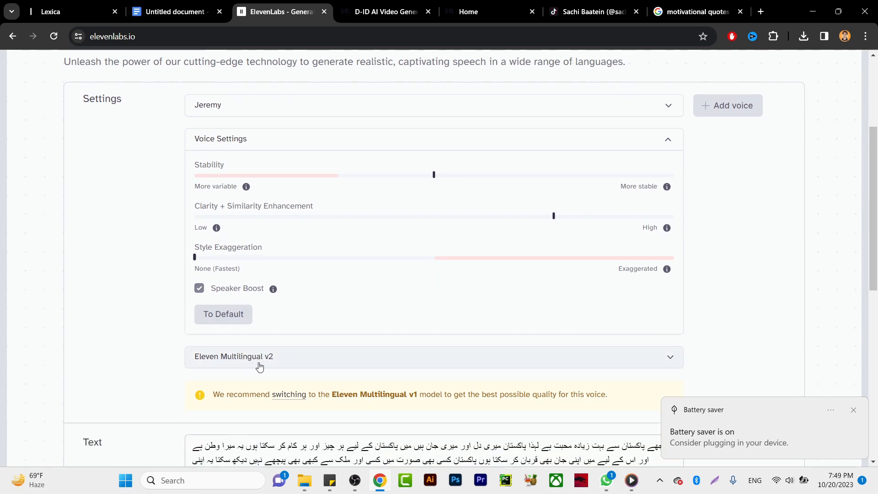
left_click(853, 409)
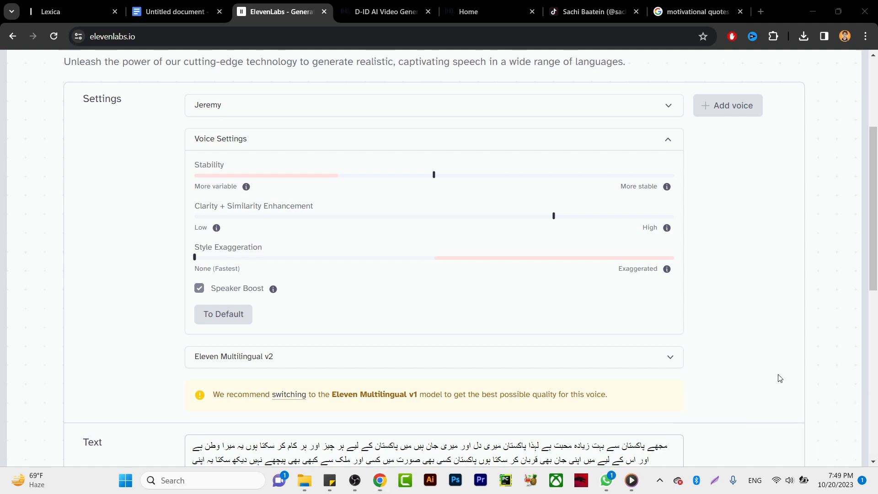
scroll(728, 327, "down", 1)
scroll(729, 327, "down", 3)
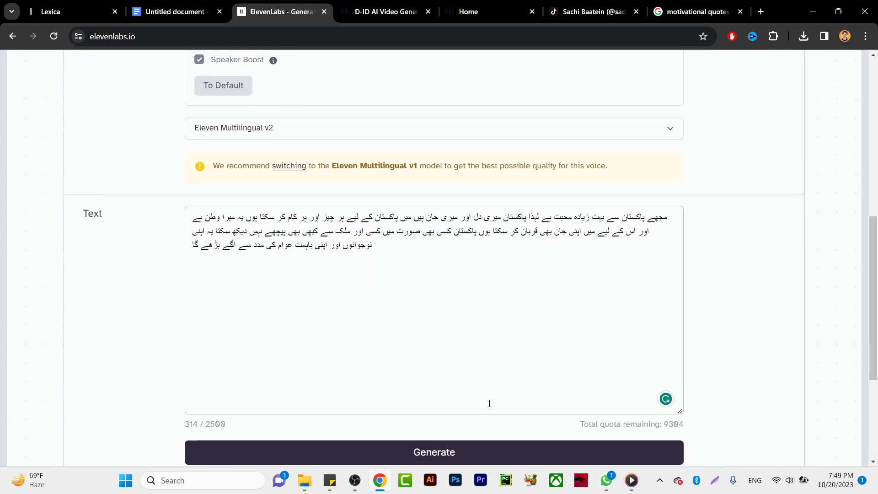
scroll(489, 404, "down", 1)
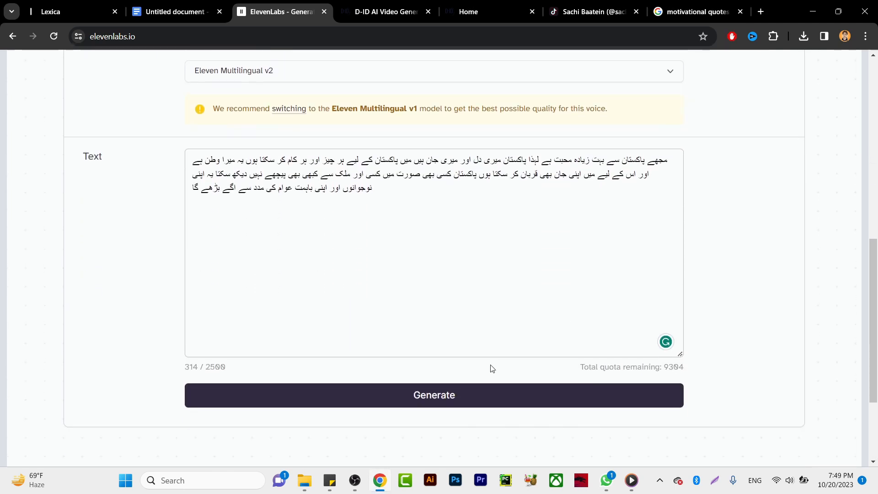
left_click(464, 402)
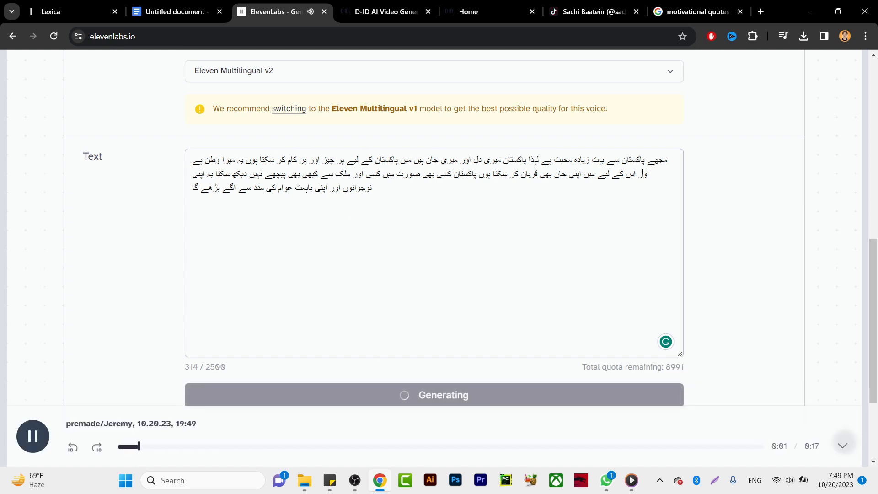
scroll(623, 211, "down", 3)
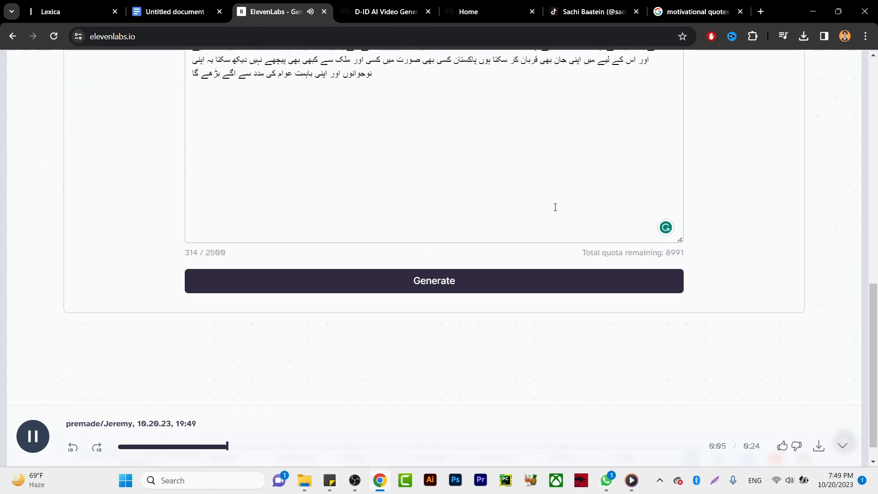
left_click(33, 436)
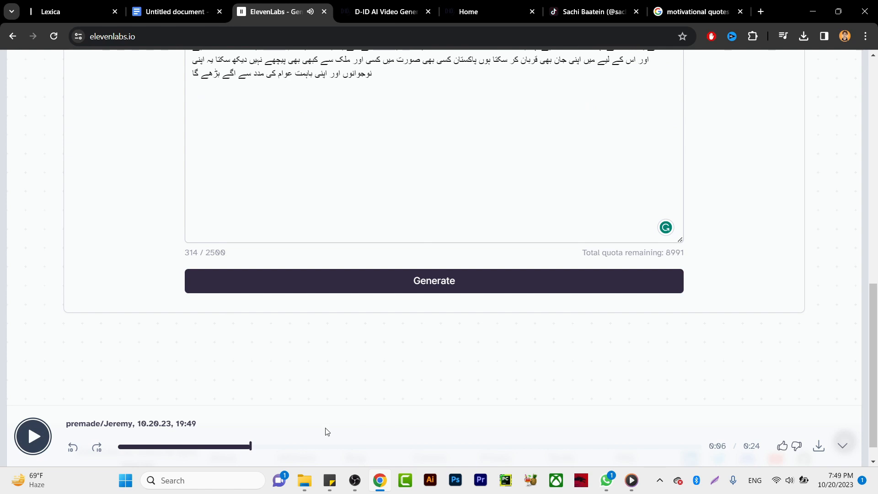
Download the generated Jeremy speech as an MP3 file
left_click(819, 446)
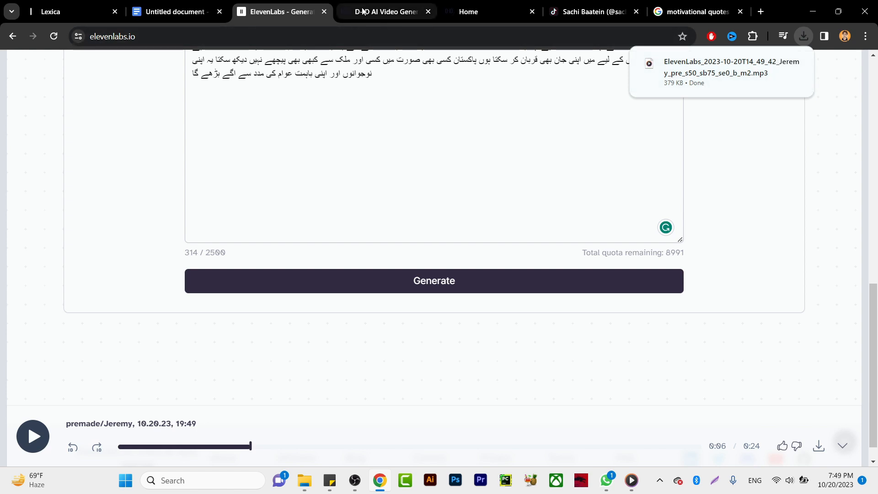
left_click(265, 178)
scroll(297, 166, "up", 1)
scroll(297, 166, "up", 2)
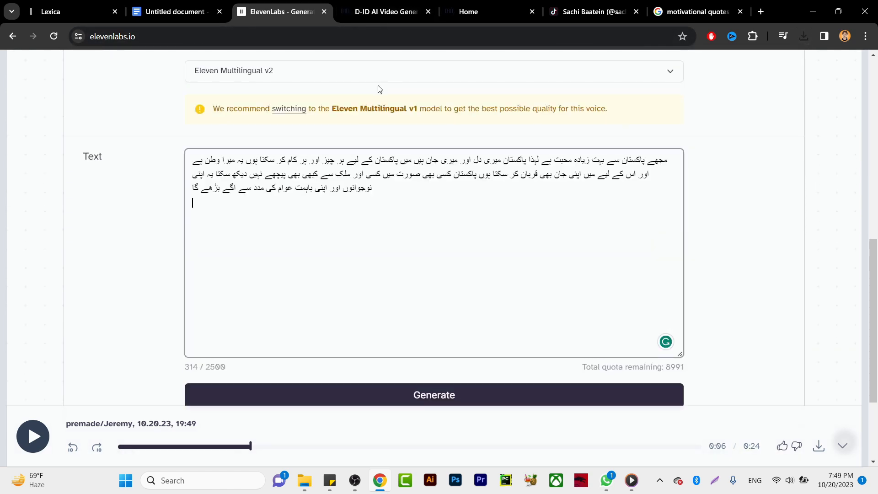
Switch to the D-ID website and open its Creative Reality Studio through the login link
left_click(386, 11)
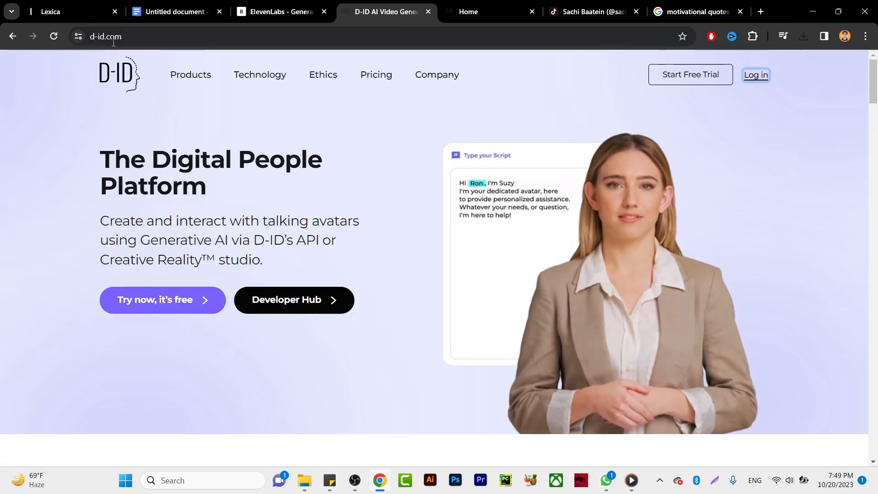
left_click(766, 74)
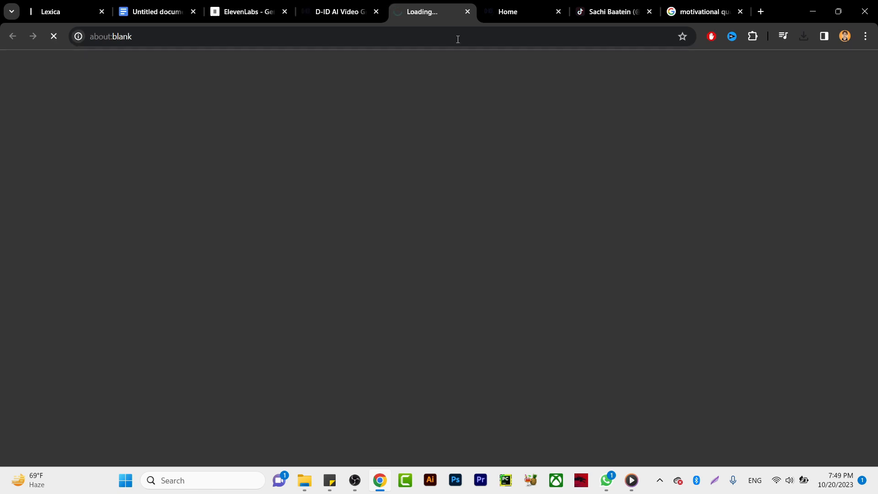
left_click(337, 12)
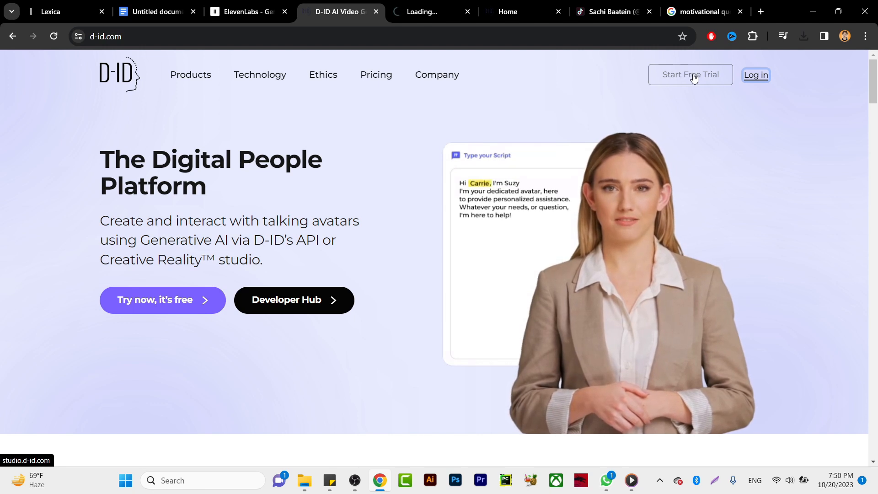
left_click(405, 16)
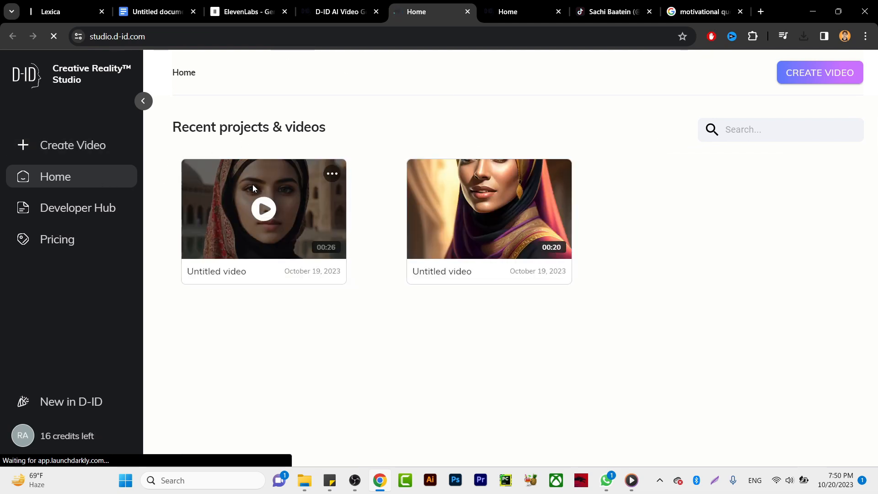
Play part of the 26-second talking video among the recent projects, pause it and close the preview
left_click(265, 210)
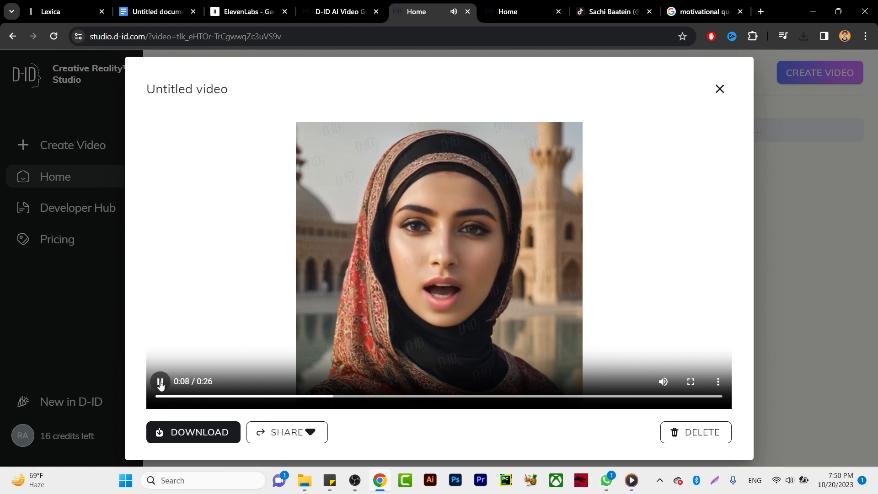
left_click(160, 382)
left_click(719, 89)
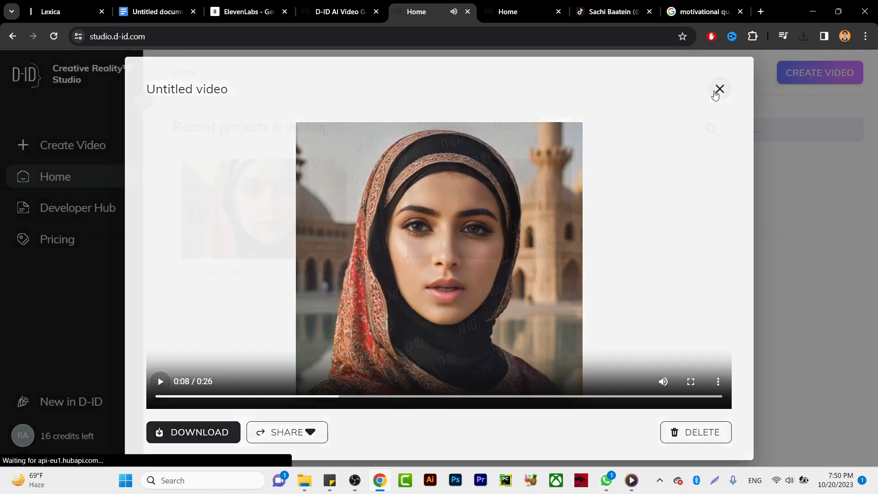
Look through the videos on the TikTok poetry profile, opening the second one and returning to the profile
left_click(603, 12)
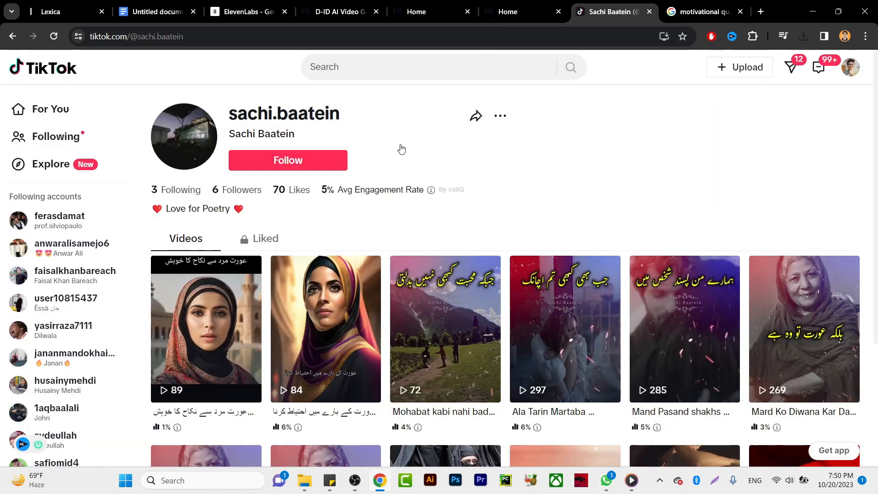
scroll(400, 149, "down", 1)
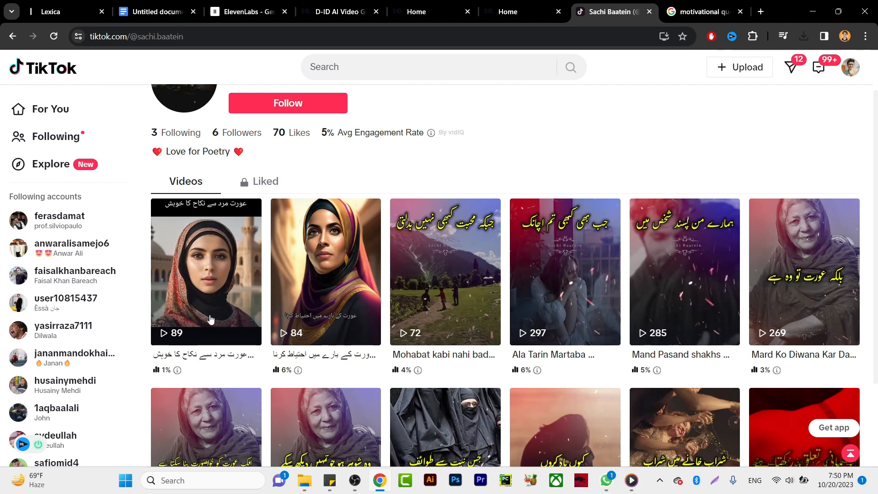
left_click(330, 255)
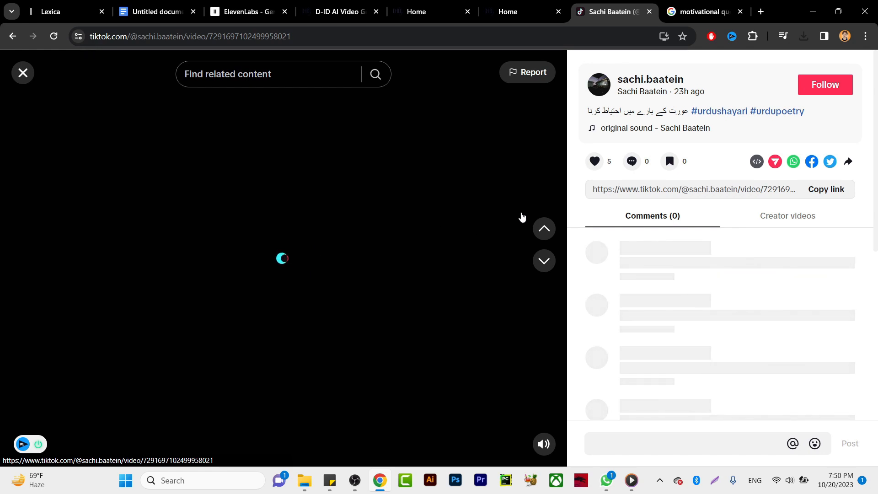
left_click(23, 73)
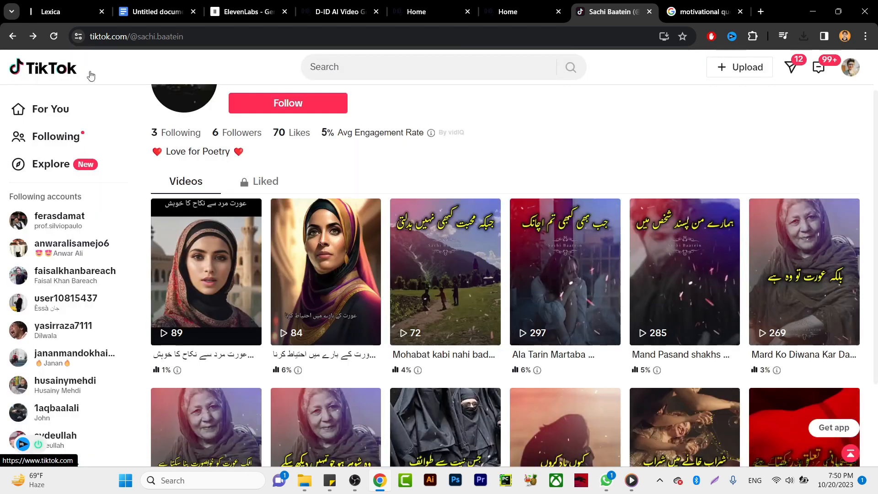
Return to the D-ID studio, start a new video and browse the photo requirements and available presenters
left_click(361, 14)
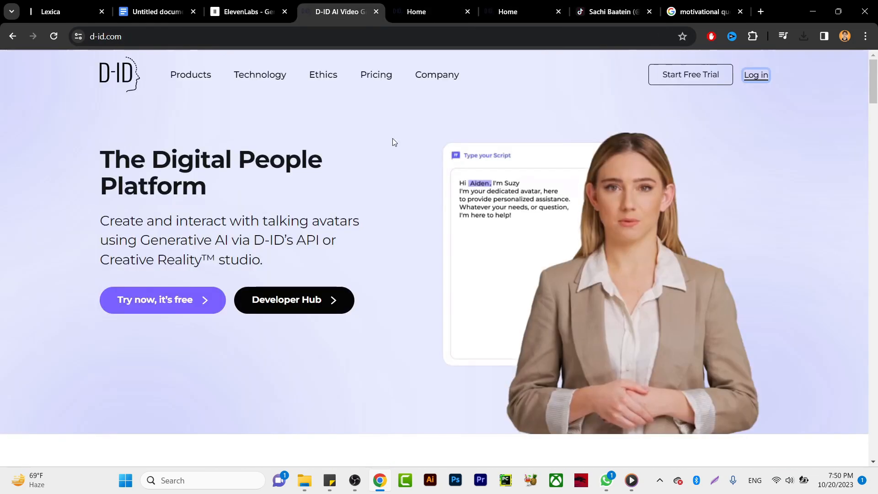
left_click(414, 11)
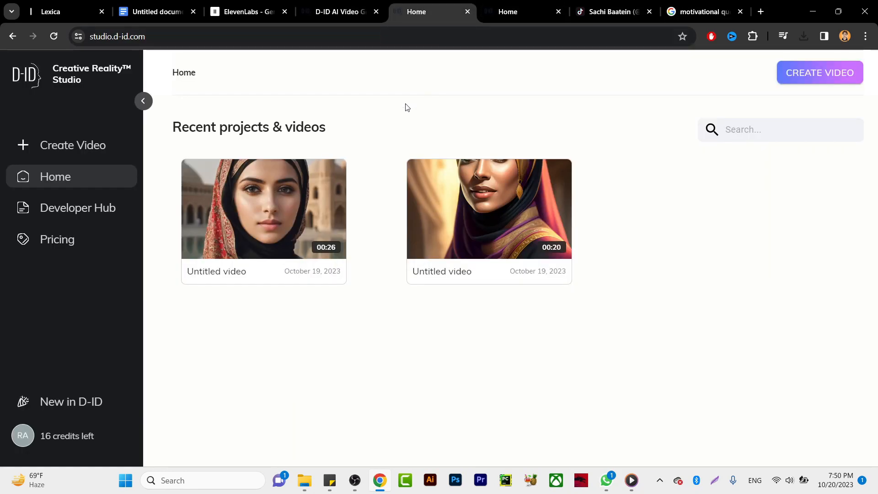
left_click(96, 146)
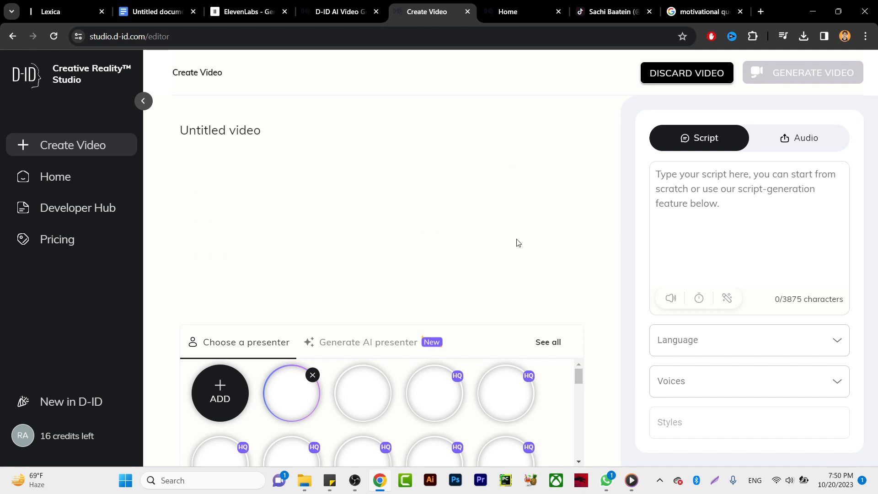
mouse_move(218, 392)
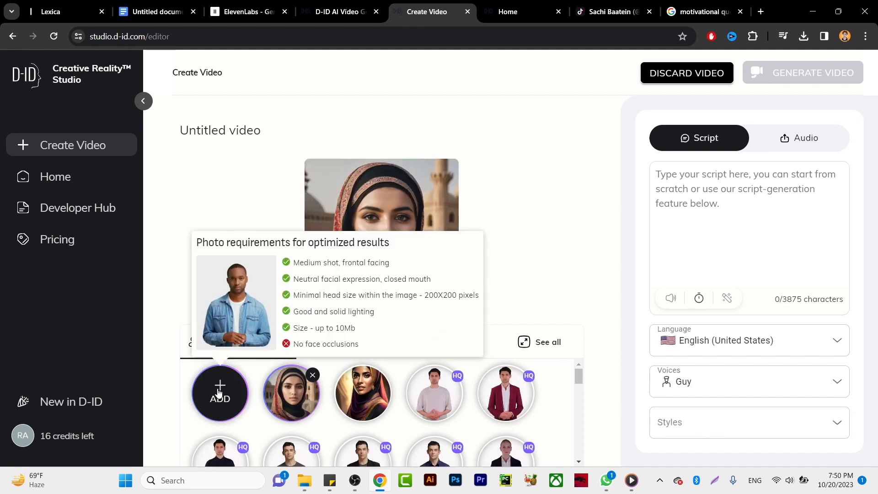
scroll(355, 399, "down", 3)
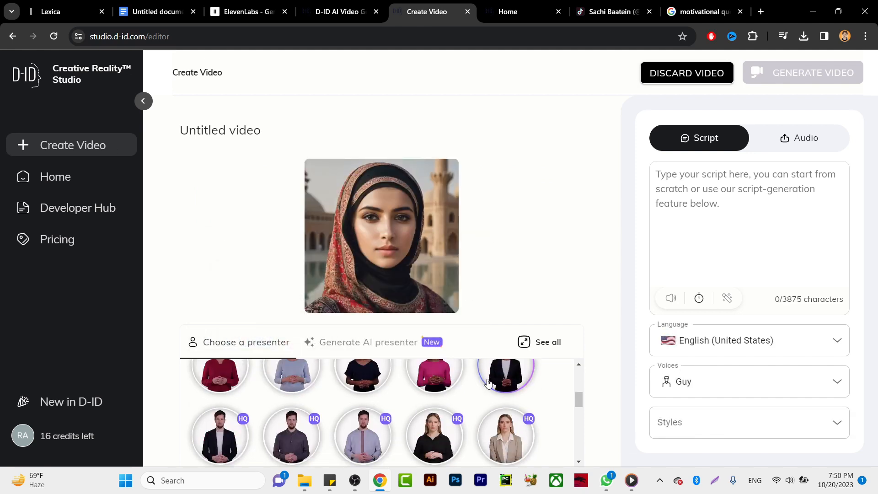
Add the downloaded image "Portrait of Old of a dwarf religious monk.jpg" as the video's presenter
scroll(355, 399, "up", 2)
scroll(355, 399, "up", 1)
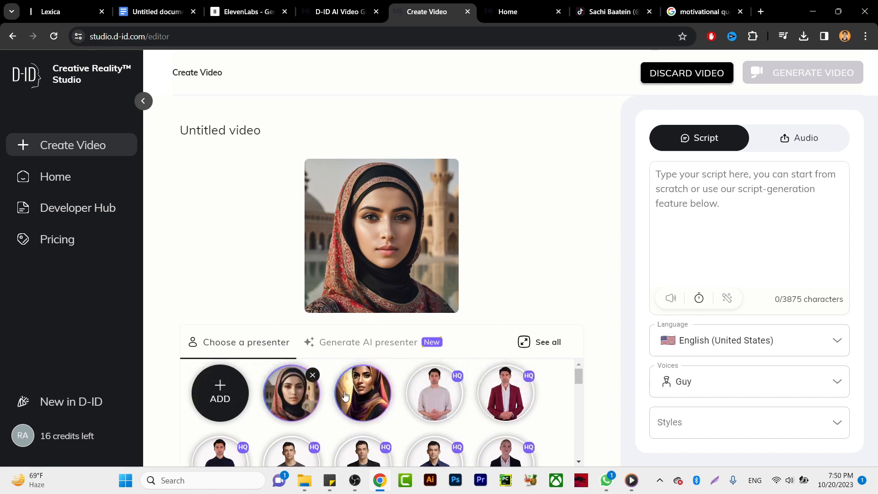
left_click(221, 382)
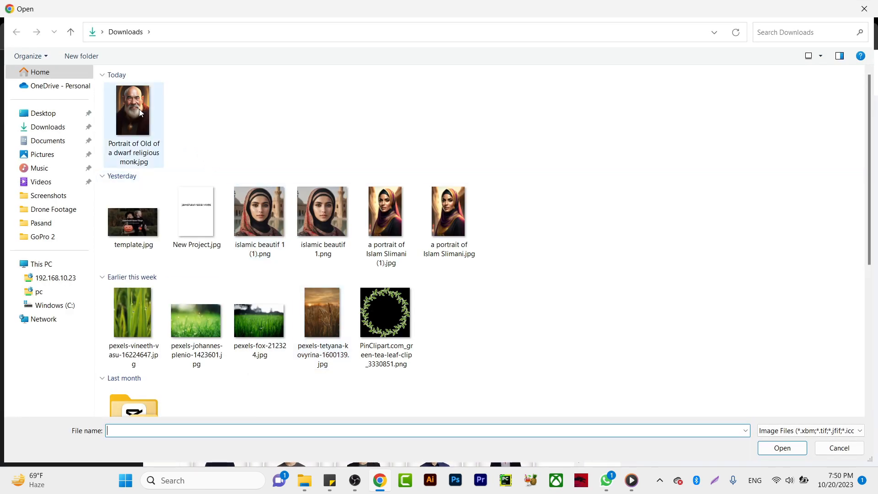
left_click(136, 135)
double_click(146, 101)
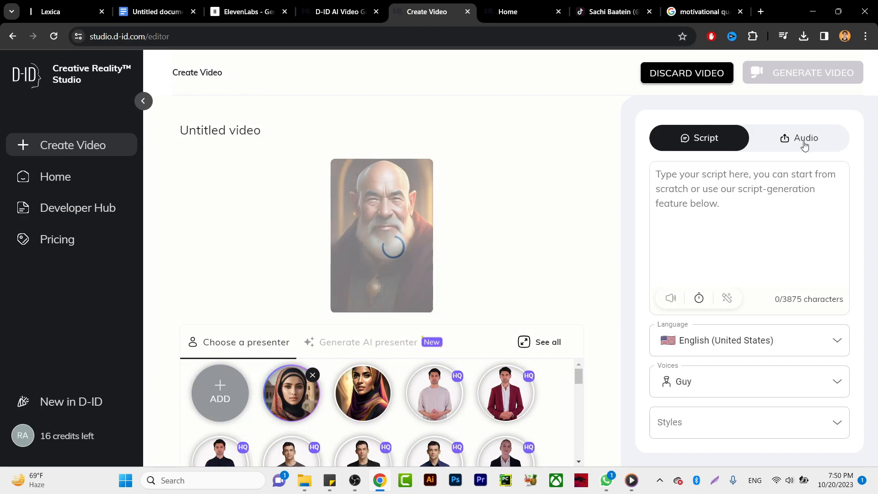
Replace script input with uploaded audio, using the voice-over file ElevenLabs_2023-10-20T14_49_42_Jeremy_pre_s50_sb75_se0_b_m2.mp3 from Downloads
left_click(673, 184)
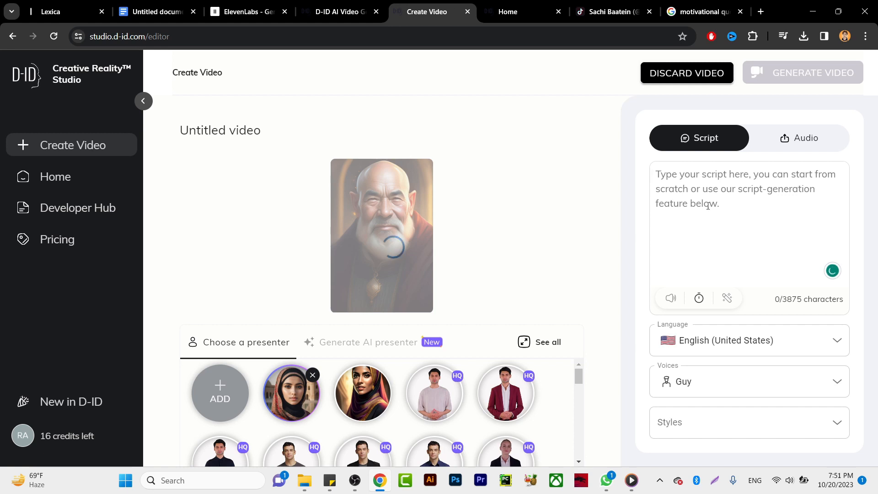
left_click(791, 139)
left_click(741, 237)
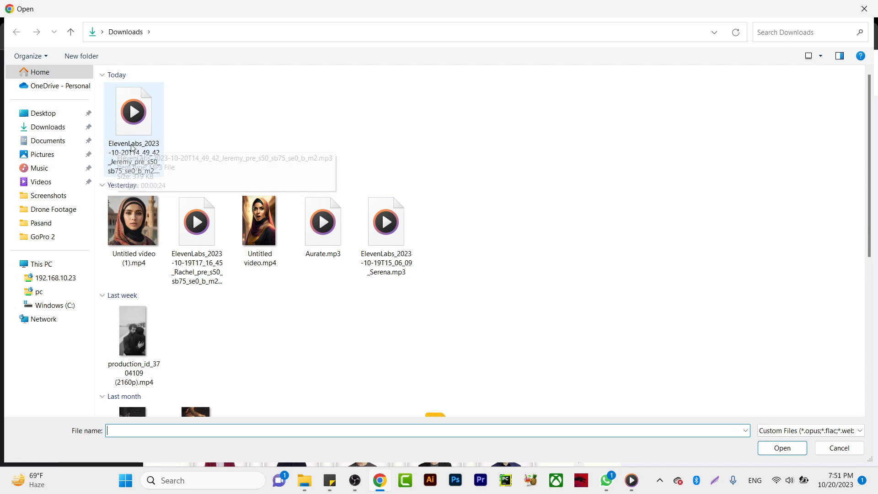
double_click(123, 157)
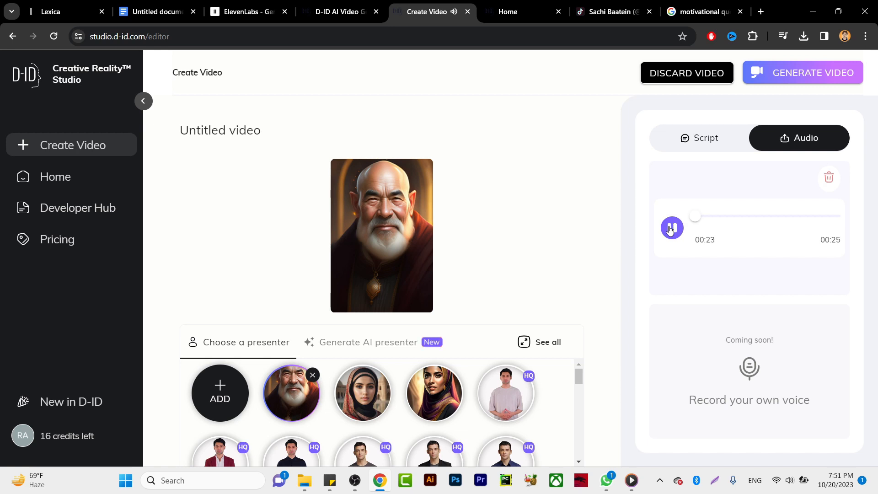
Generate the talking monk video and play the finished result from the recent projects
left_click(799, 78)
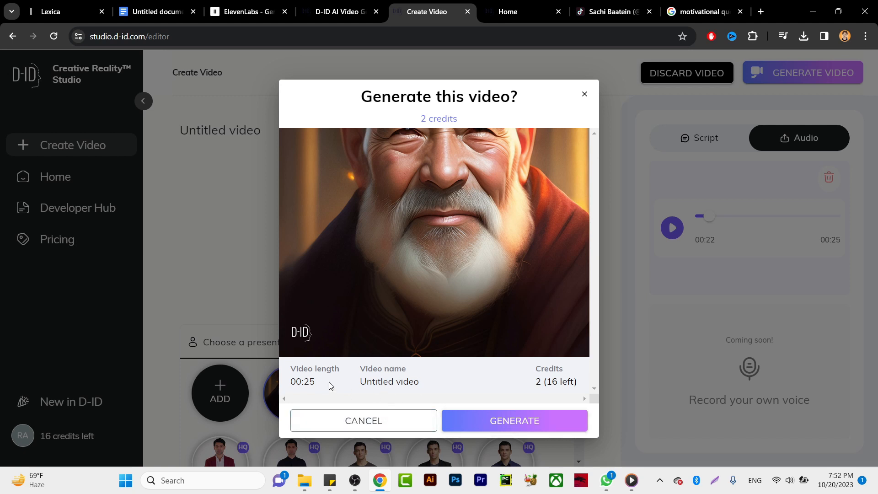
left_click(529, 426)
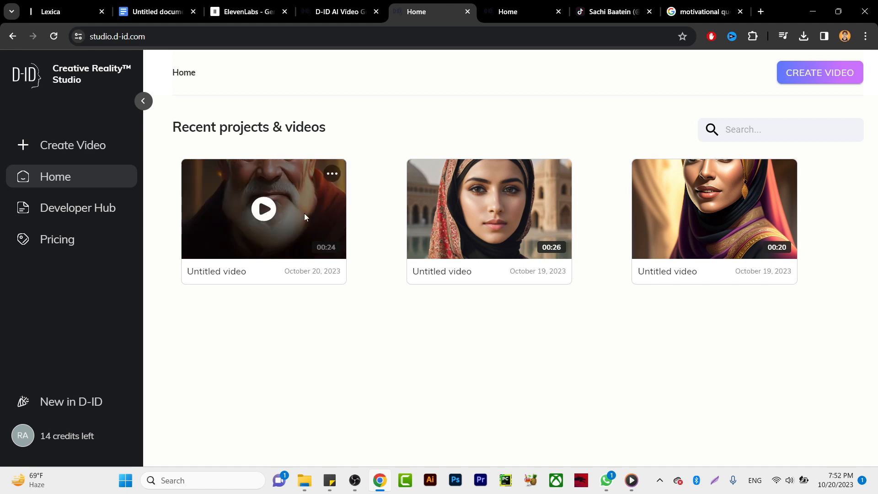
left_click(264, 209)
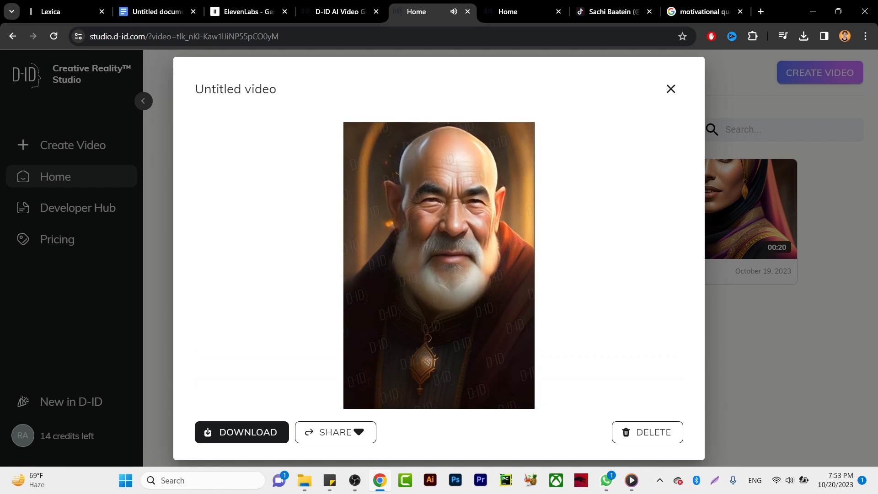
mouse_move(481, 233)
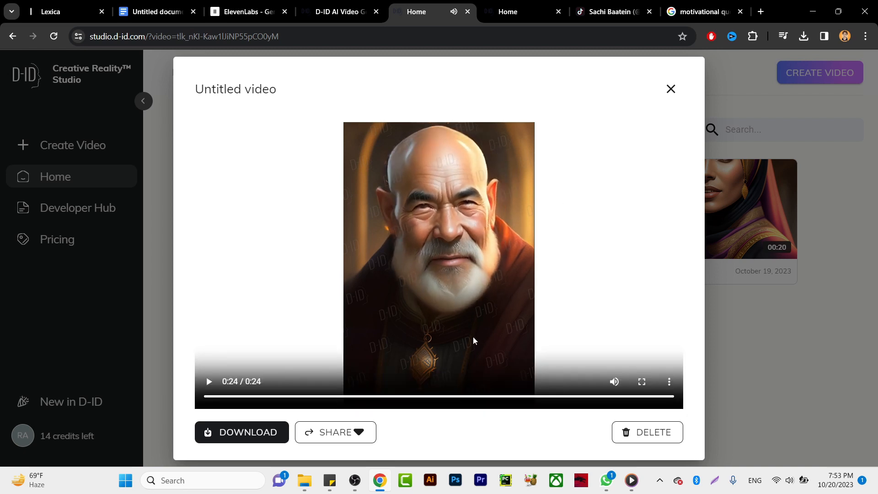
Download the finished monk video, view the downloaded file full screen in Media Player and close the player
left_click(248, 436)
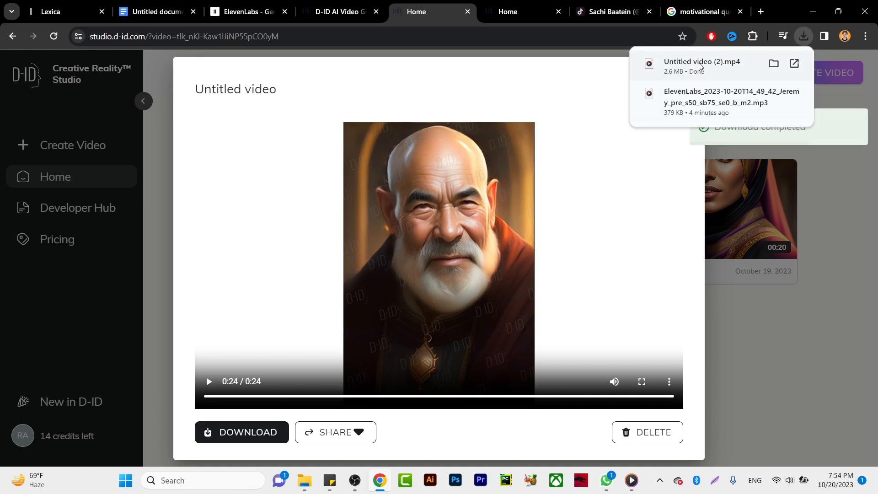
left_click(699, 70)
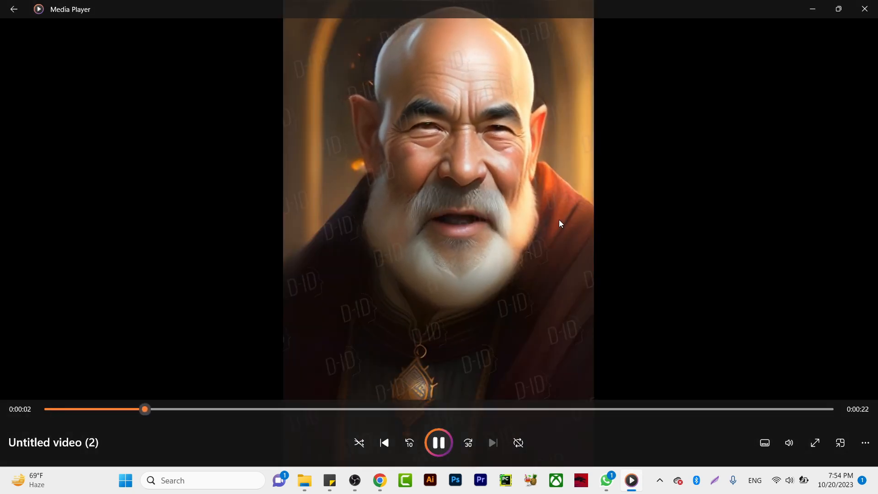
double_click(558, 219)
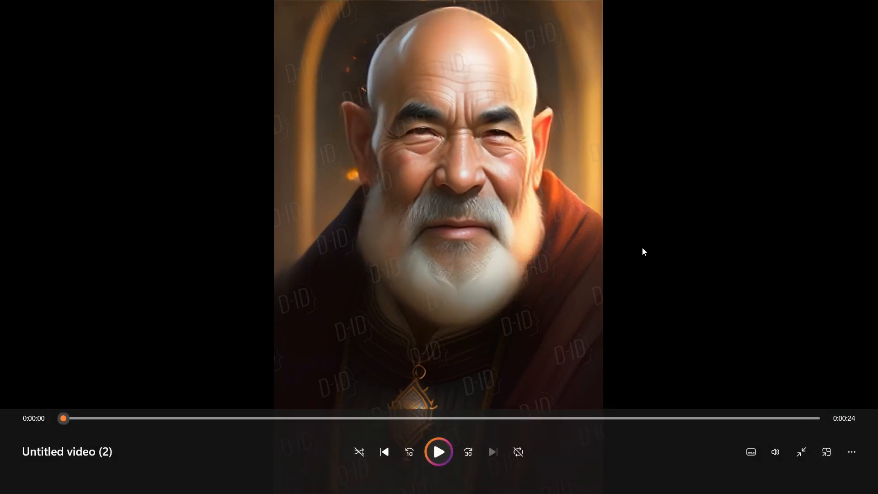
key("Escape")
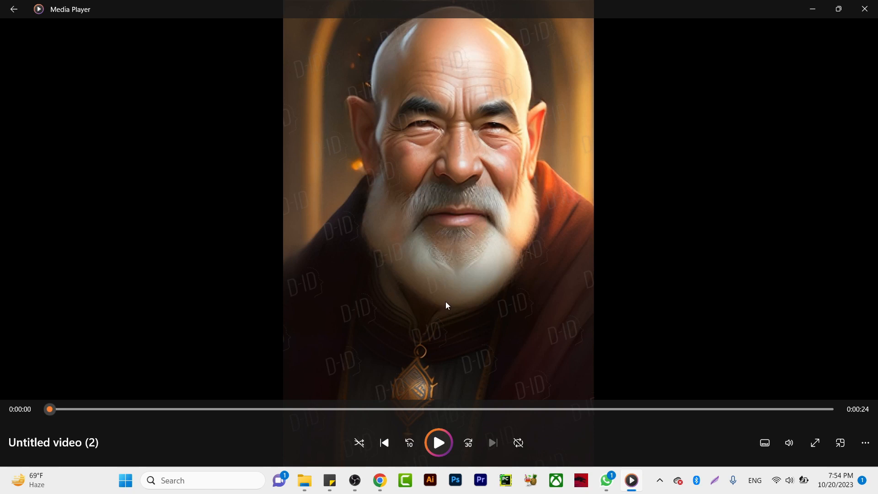
left_click(864, 9)
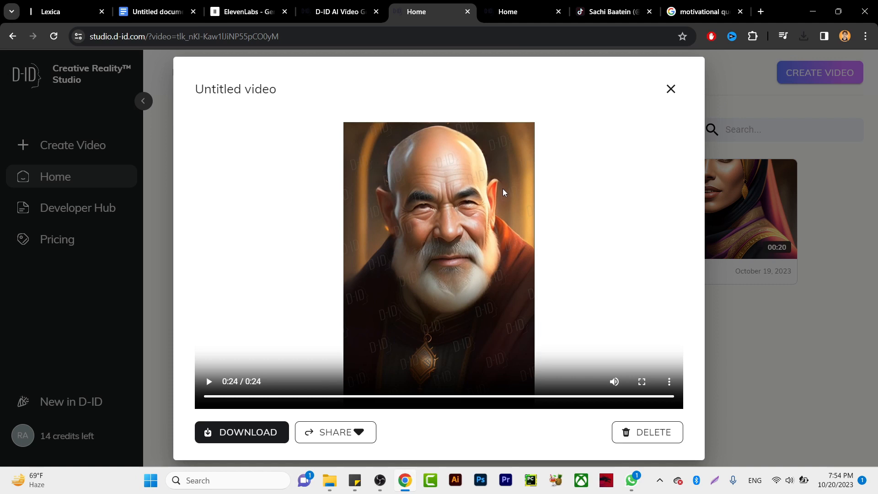